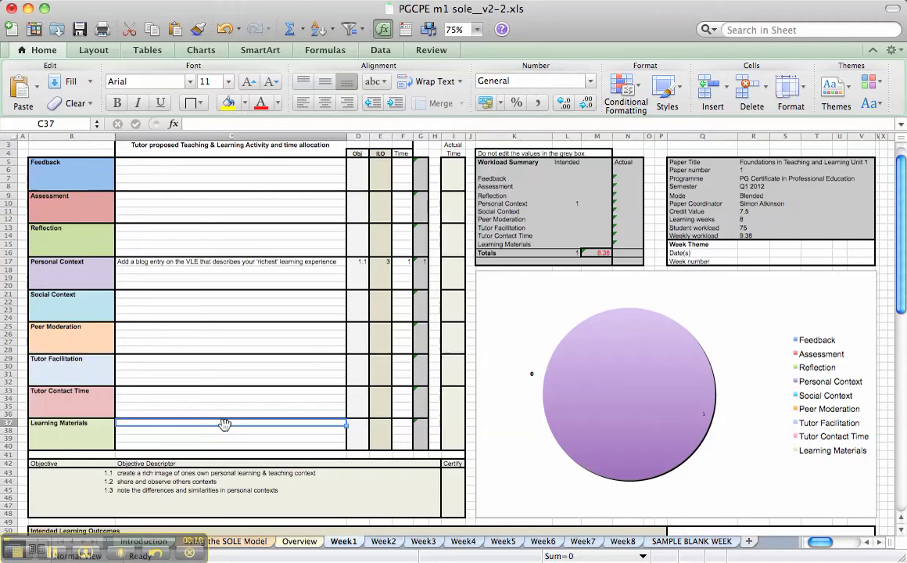
Enter "Read Unit 1.1 of hnadbook" as the first Learning Materials activity in cell C37
{"action": "type", "text": "Read Unit"}
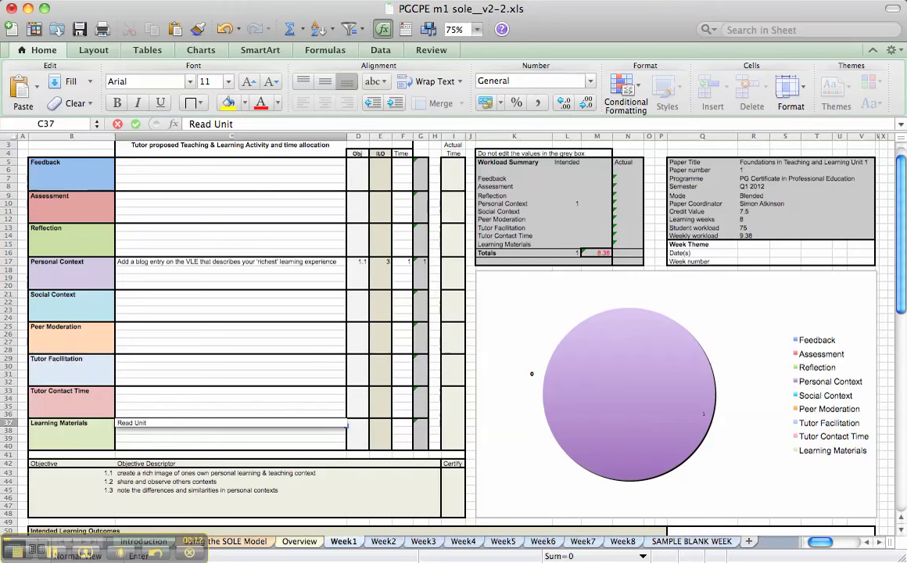
{"action": "type", "text": " 1.1 of hnadbook"}
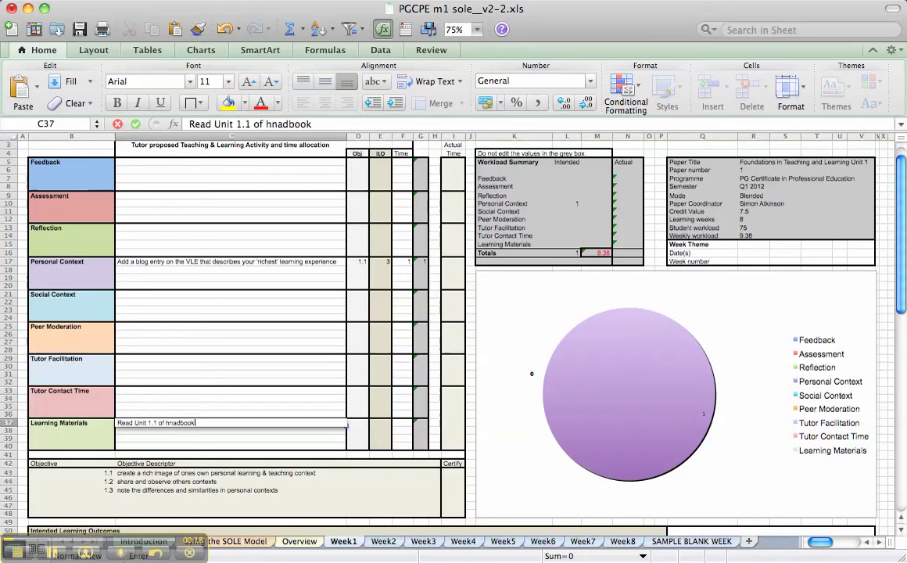
{"action": "key", "text": "Return"}
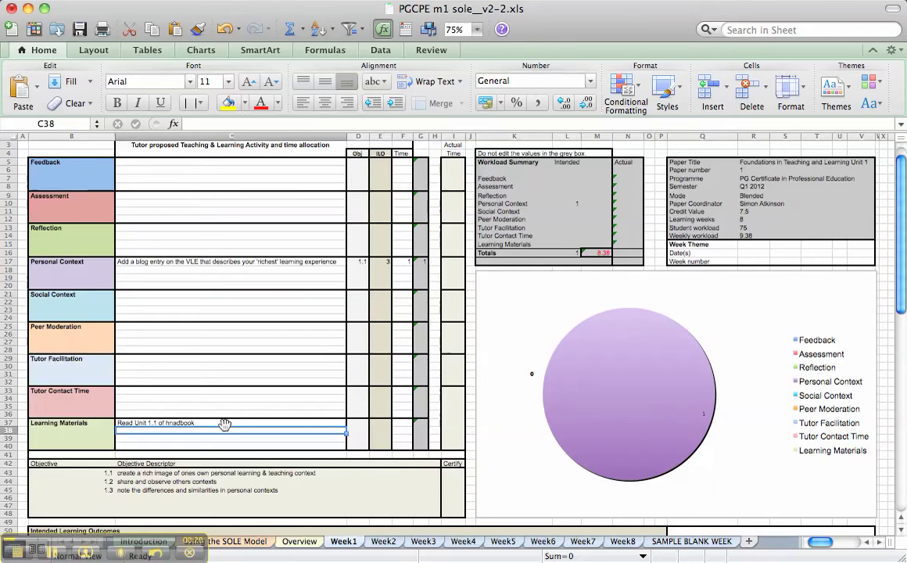
Enter a second Learning Materials activity in C38: read the named author's "2011 SOLE model article (see Reading List)"
{"action": "type", "text": "Read"}
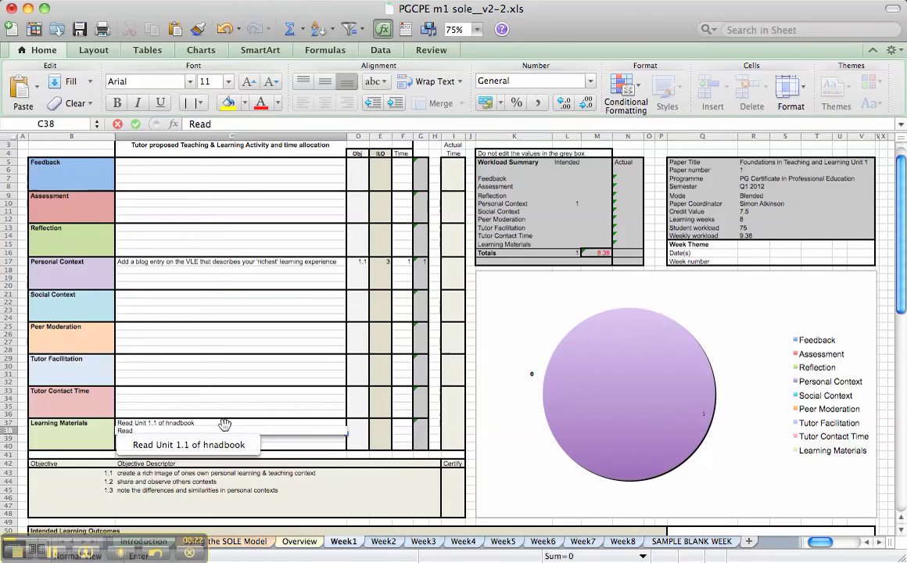
{"action": "type", "text": " A"}
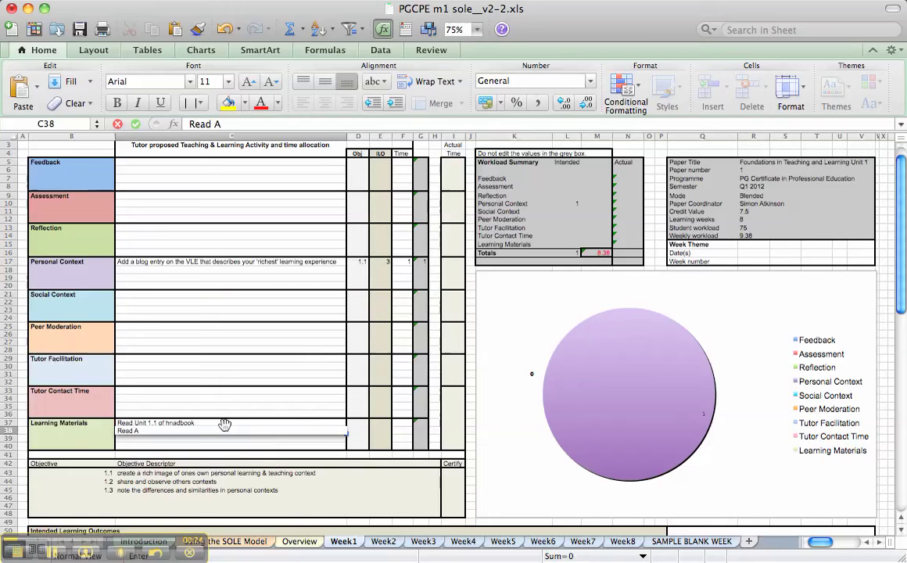
{"action": "type", "text": "tkinson 2011"}
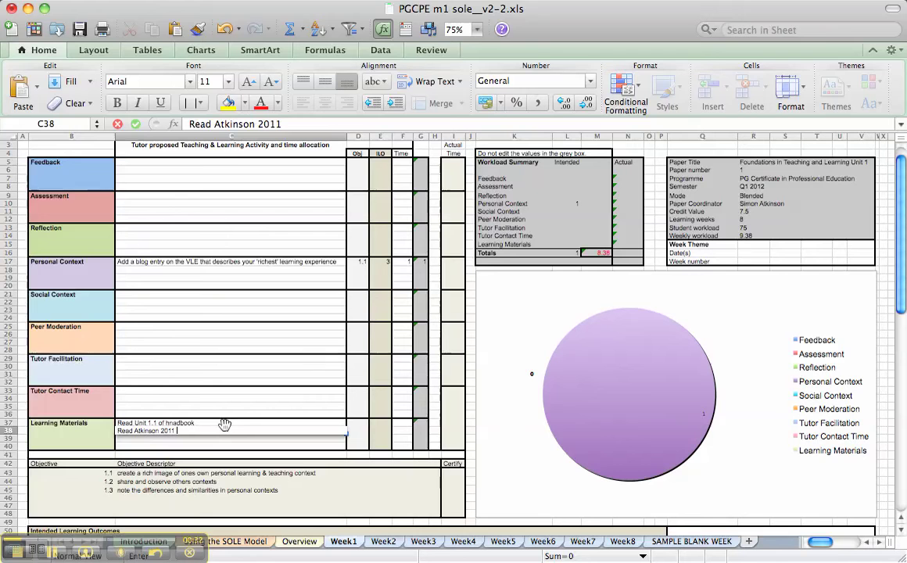
{"action": "type", "text": " SOLE model article (see"}
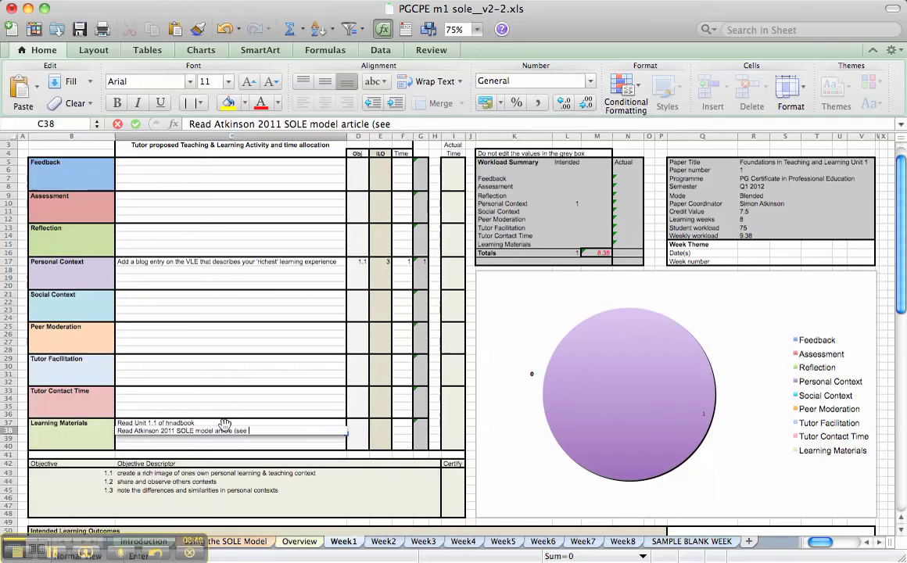
{"action": "type", "text": " Reading List)"}
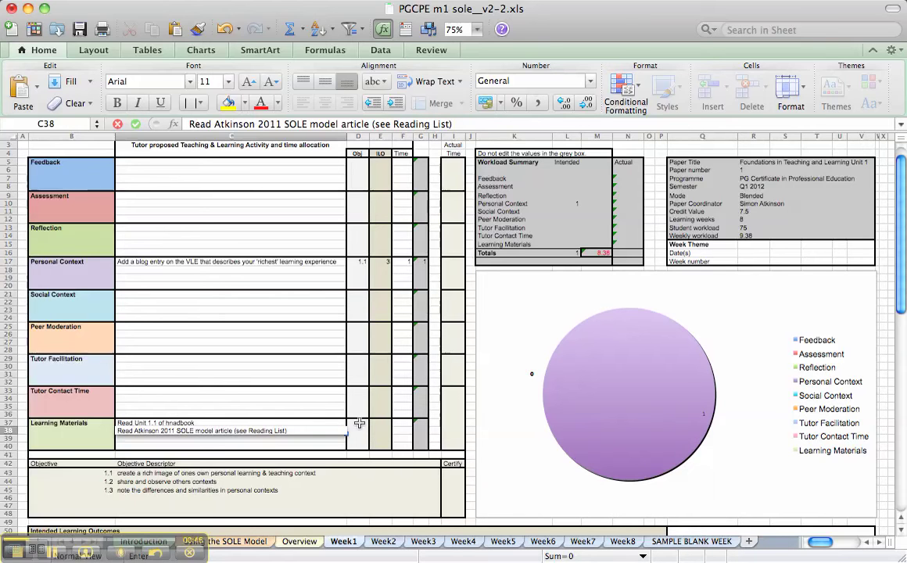
Correct the misspelled "hnadbook" to "handbook" in the first Learning Materials activity
{"action": "left_click", "coordinate": [174, 428]}
{"action": "left_click", "coordinate": [173, 423]}
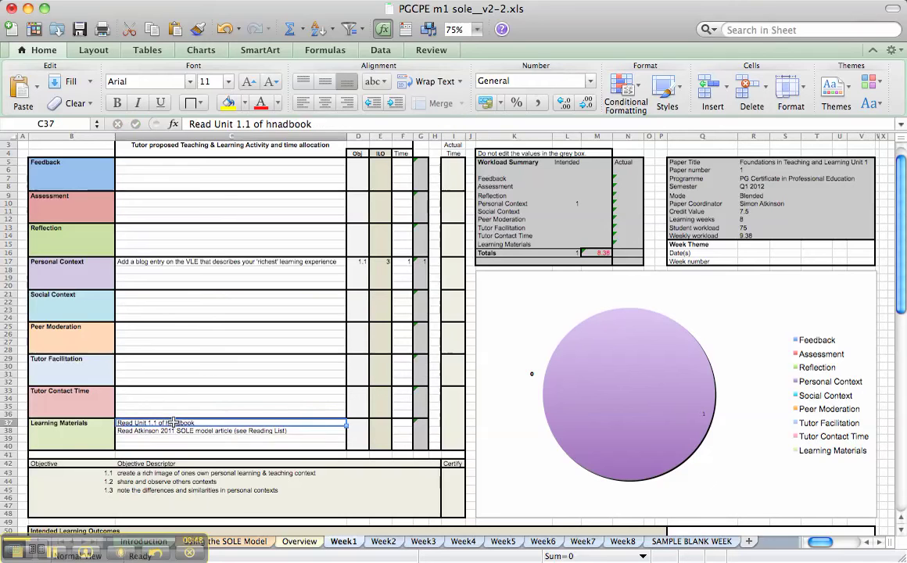
{"action": "left_click", "coordinate": [286, 124]}
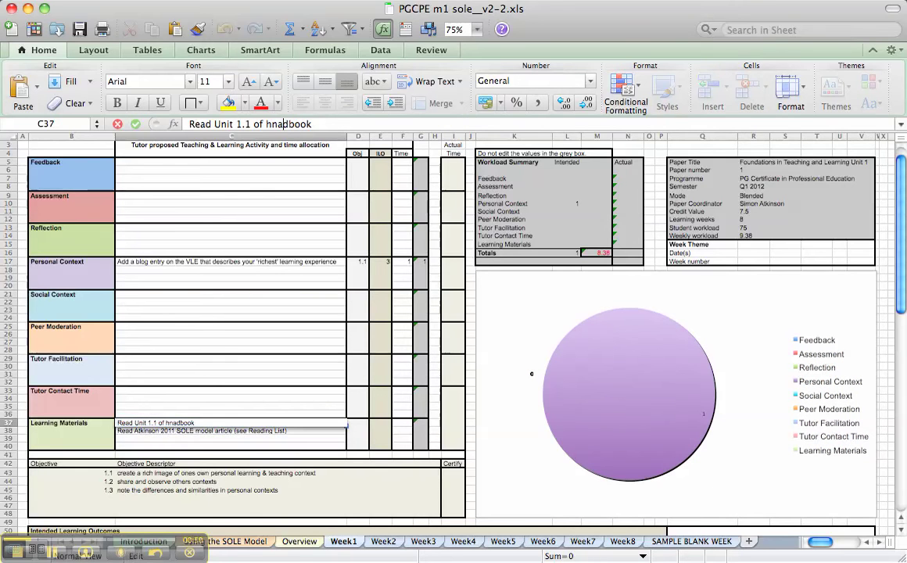
{"action": "key", "text": "BackSpace"}
{"action": "key", "text": "BackSpace"}
{"action": "type", "text": "an"}
Assign objective 1.2 to the handbook reading and objective 1.1 to the SOLE model article reading
{"action": "left_click", "coordinate": [355, 424]}
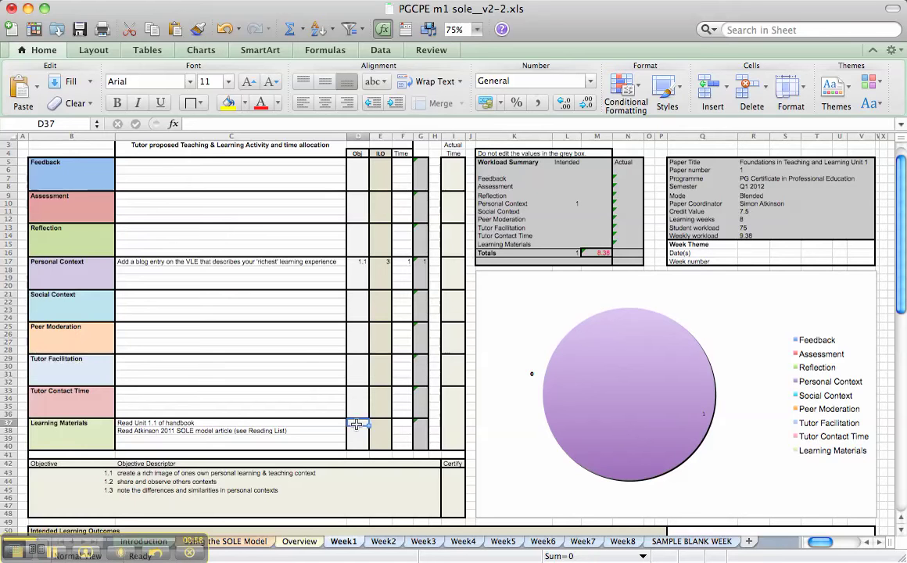
{"action": "type", "text": "1.2"}
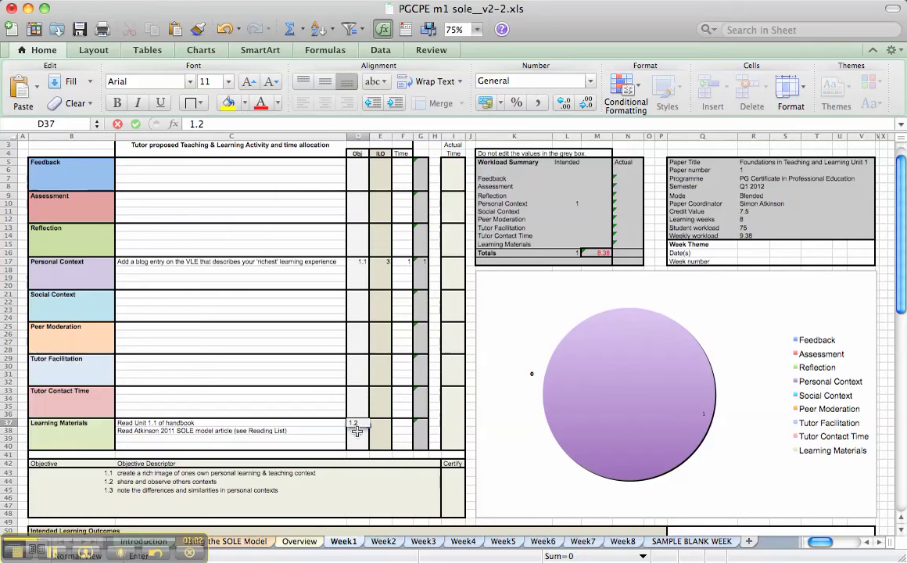
{"action": "key", "text": "Return"}
{"action": "type", "text": "1.1"}
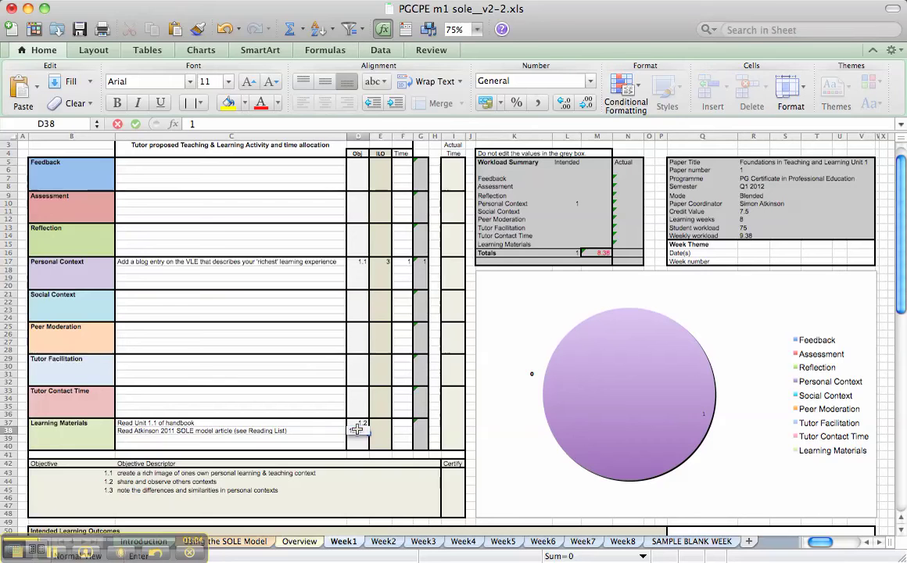
Set the Time allocation to 1 for each of the two Learning Materials activities
{"action": "left_click", "coordinate": [399, 423]}
{"action": "type", "text": "2"}
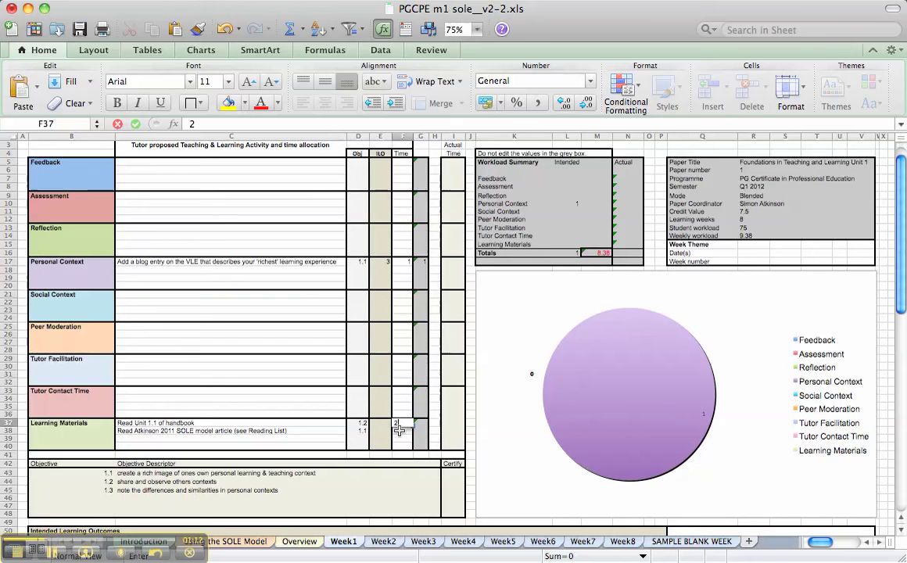
{"action": "key", "text": "BackSpace"}
{"action": "type", "text": "1"}
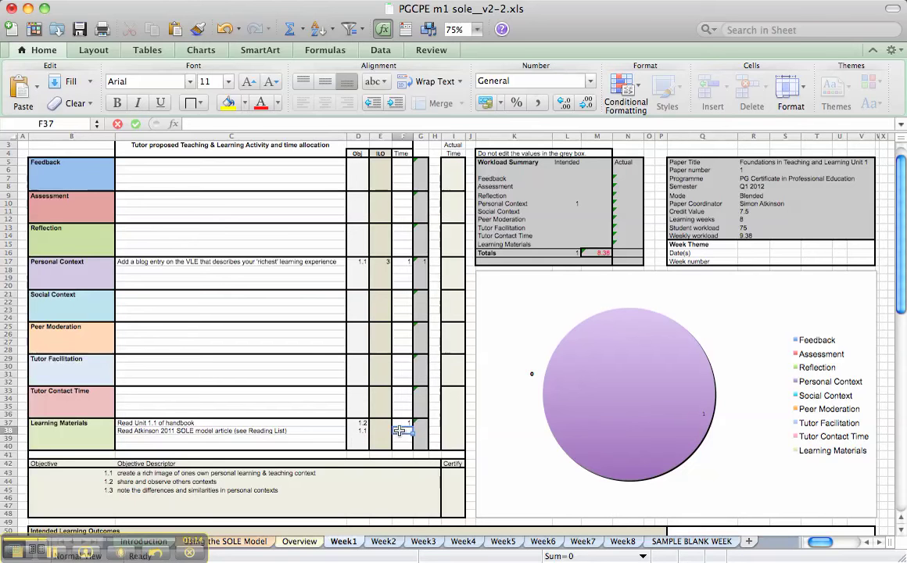
{"action": "key", "text": "Return"}
{"action": "key", "text": "Return"}
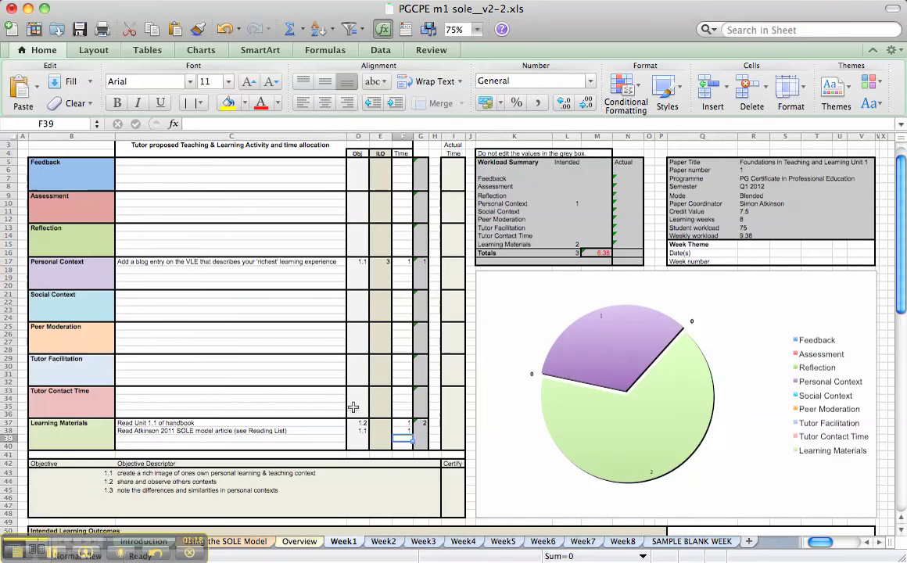
Enter "Seminar - Classroom feedback, disruption and the 'audience'" as the first Tutor Contact Time activity in C33
{"action": "left_click", "coordinate": [147, 391]}
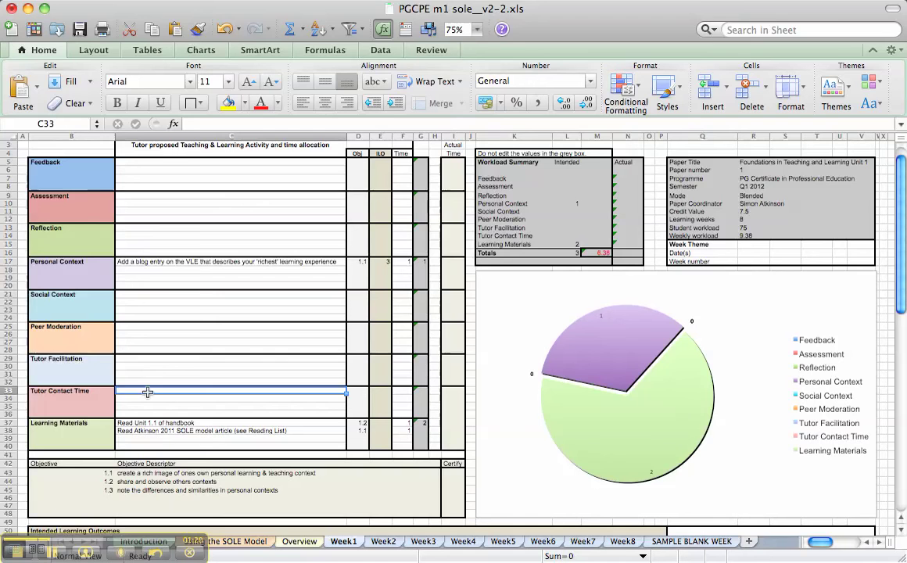
{"action": "type", "text": "Seminar"}
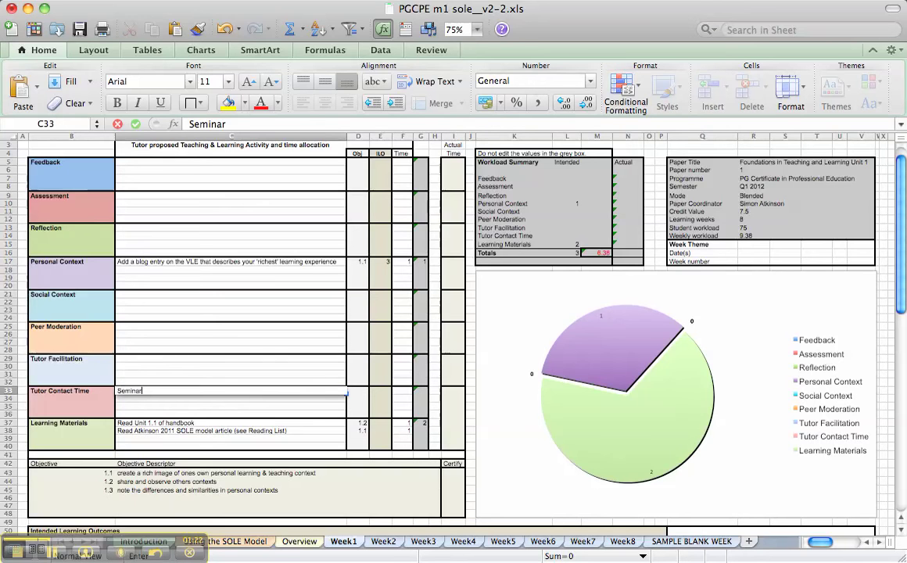
{"action": "type", "text": " - Classroom"}
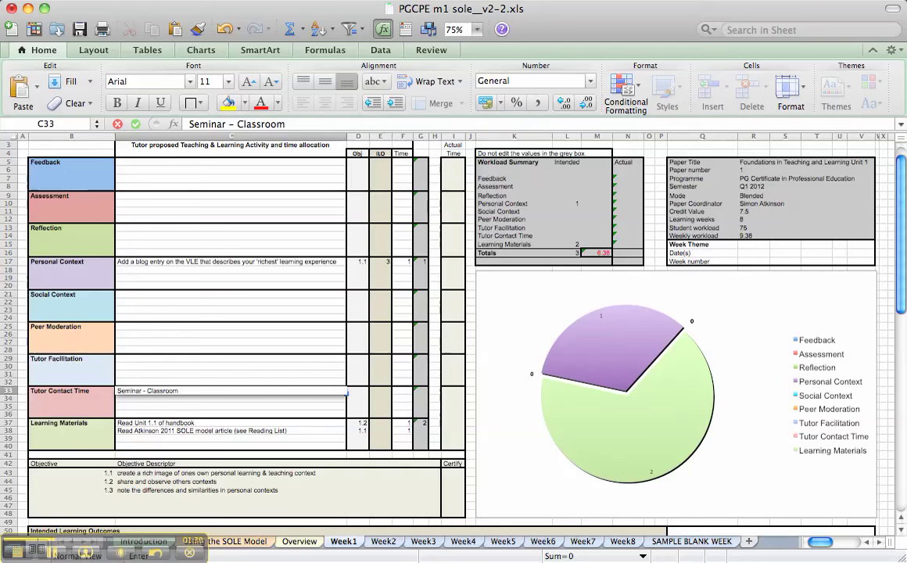
{"action": "type", "text": " feedback"}
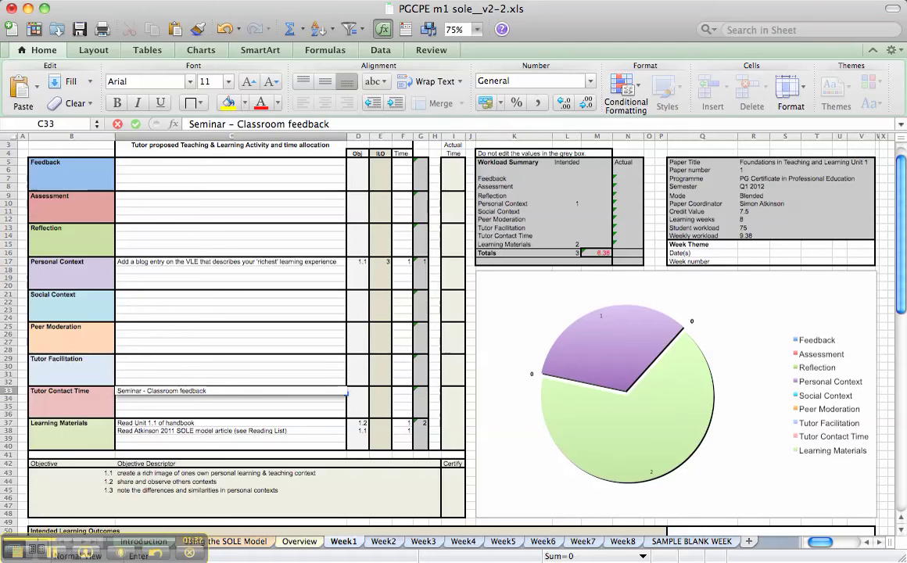
{"action": "type", "text": ", disruption and"}
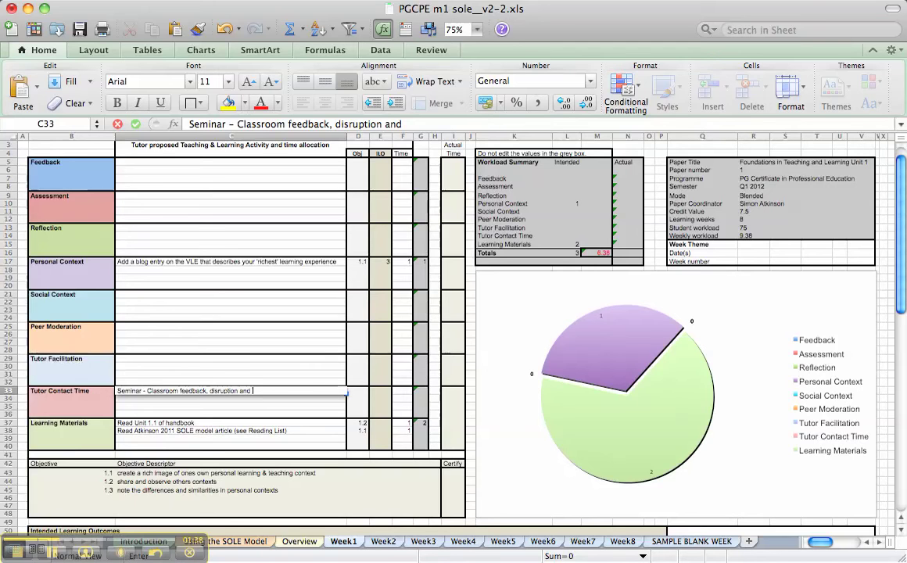
{"action": "type", "text": "the 'audience'"}
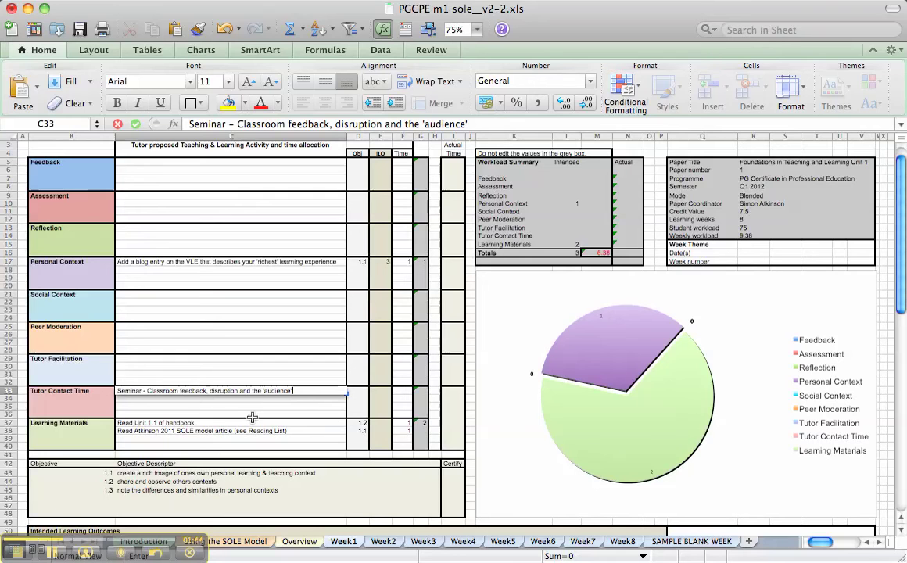
Set the seminar activity's objective to 1.1, its ILO to 1 and its time to 2
{"action": "left_click", "coordinate": [358, 391]}
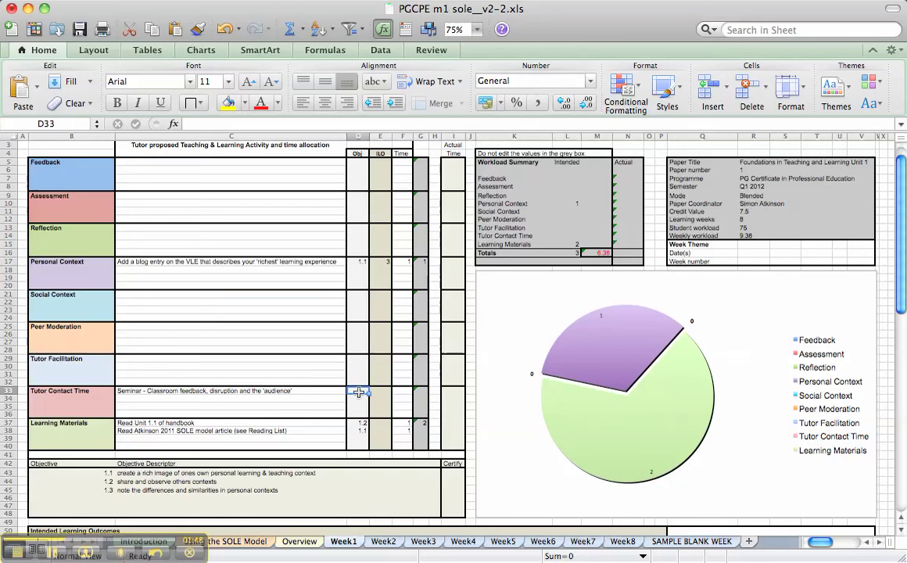
{"action": "type", "text": "1"}
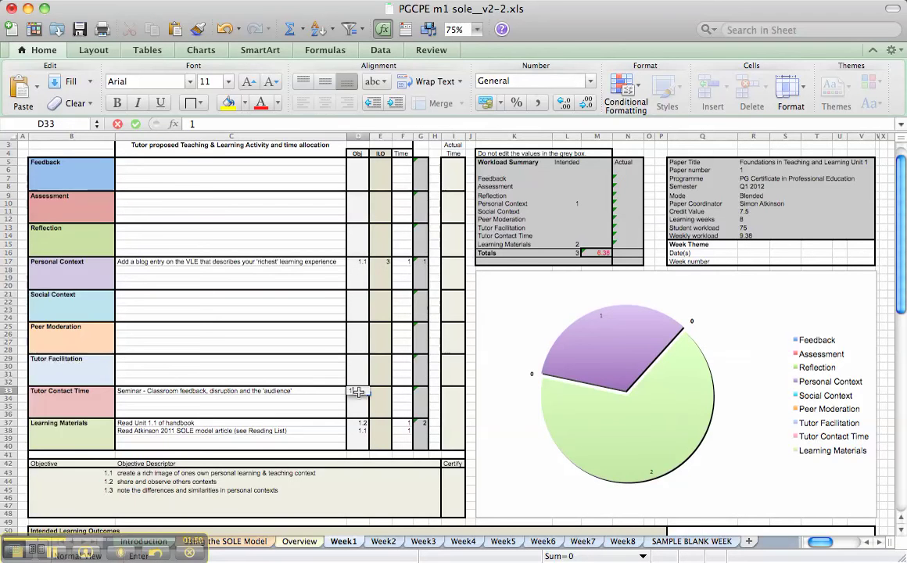
{"action": "type", "text": ".1"}
{"action": "left_click", "coordinate": [383, 390]}
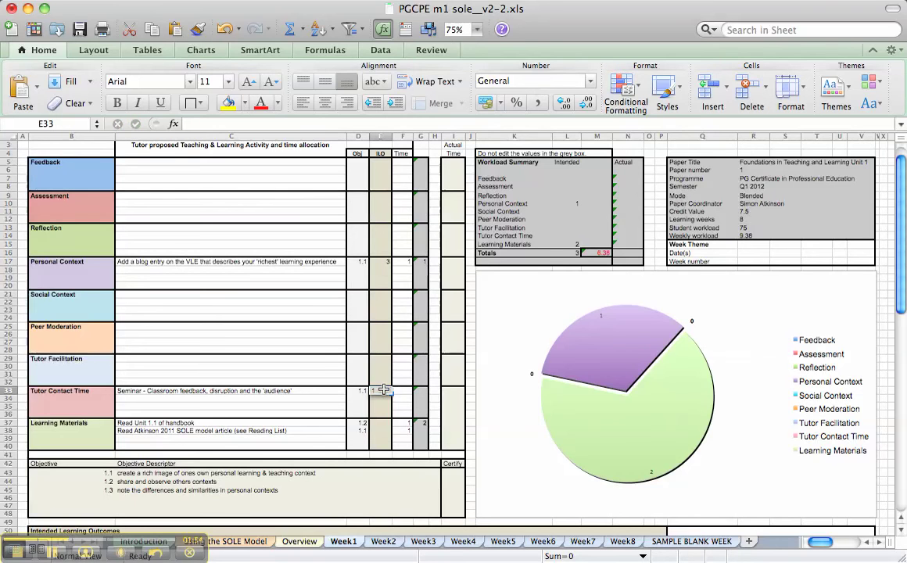
{"action": "type", "text": "1"}
{"action": "left_click", "coordinate": [401, 391]}
{"action": "type", "text": "2"}
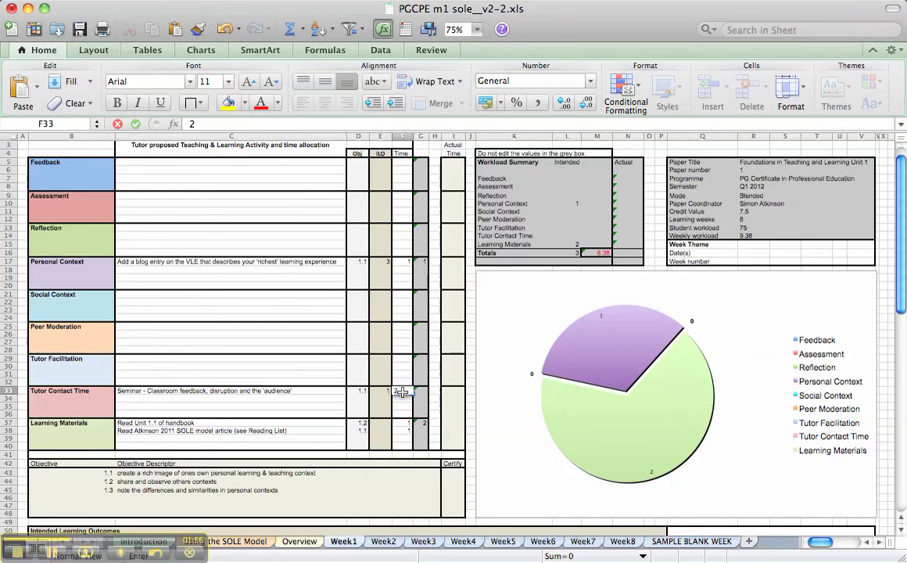
{"action": "key", "text": "Return"}
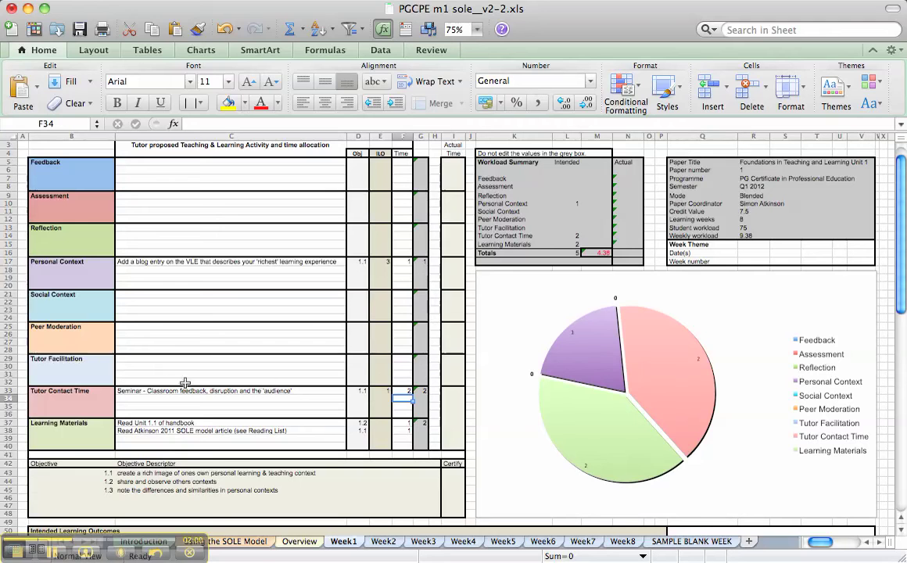
Enter "VLE discusison forum on performance pedagogy" as the first Tutor Facilitation activity in C29
{"action": "left_click", "coordinate": [126, 358]}
{"action": "type", "text": "VL"}
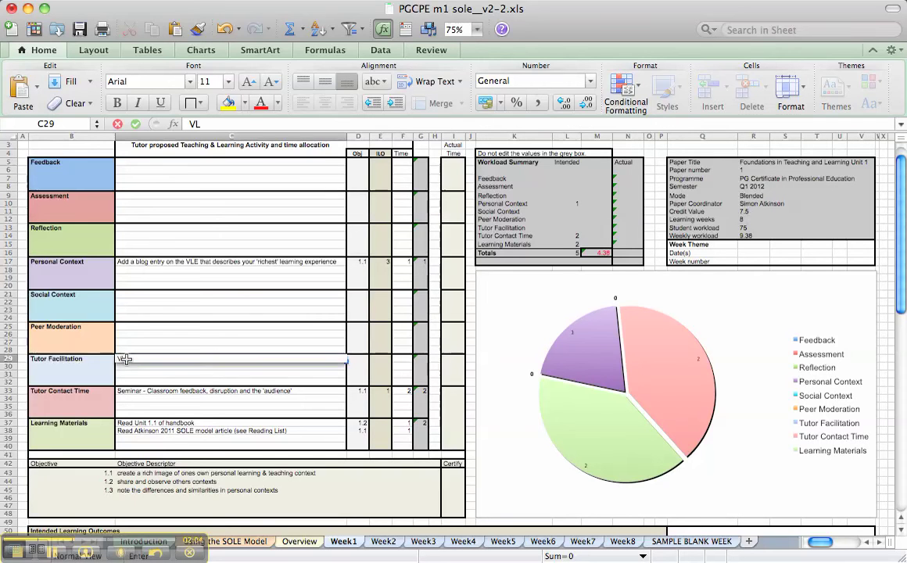
{"action": "type", "text": "E discus"}
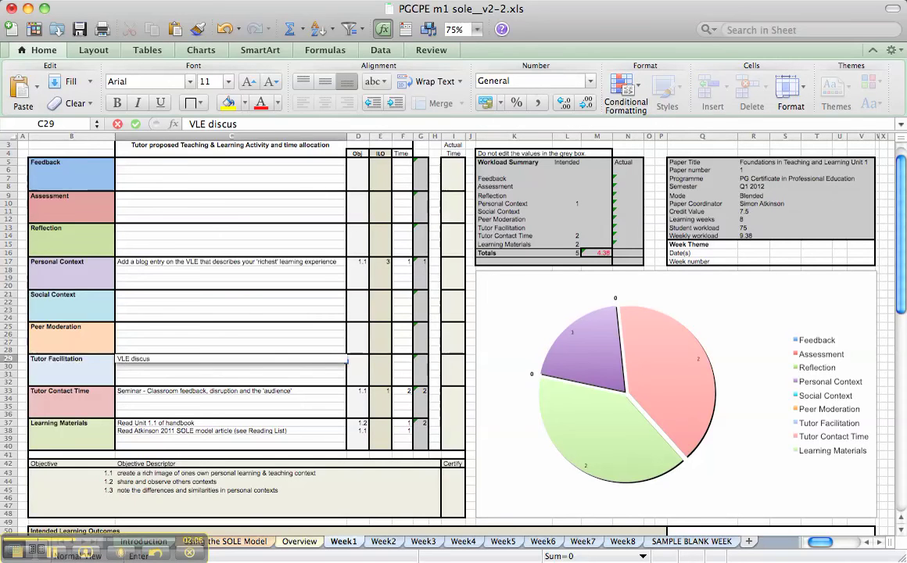
{"action": "type", "text": "sion forum on perfor"}
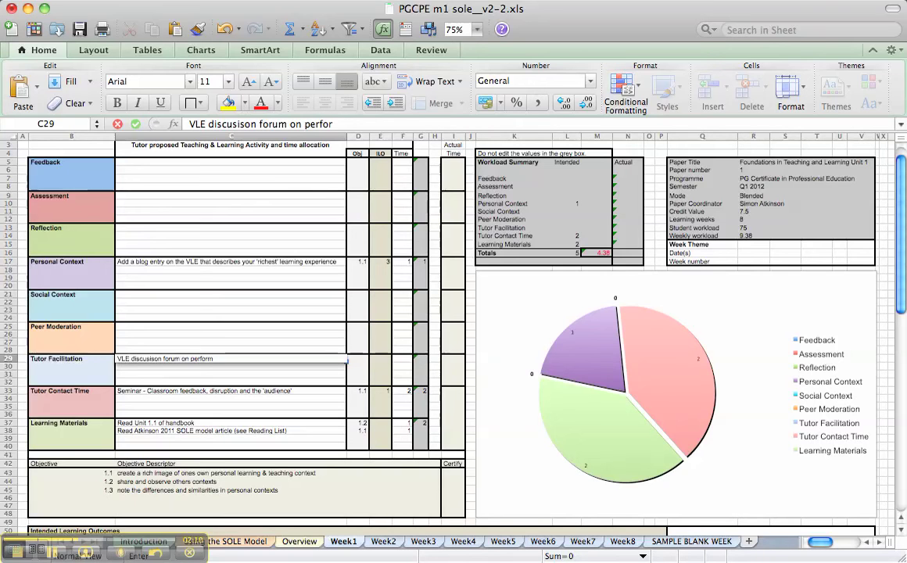
{"action": "type", "text": "mance peda"}
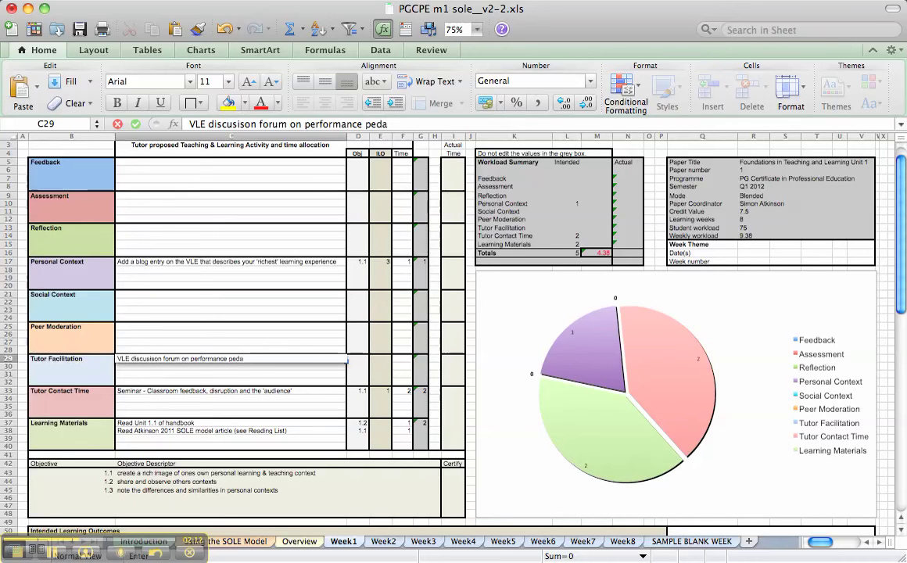
{"action": "type", "text": "gogy"}
Set the VLE discussion forum activity's objective to 1.2, its ILO to 2 and its time to 0.5
{"action": "left_click", "coordinate": [357, 359]}
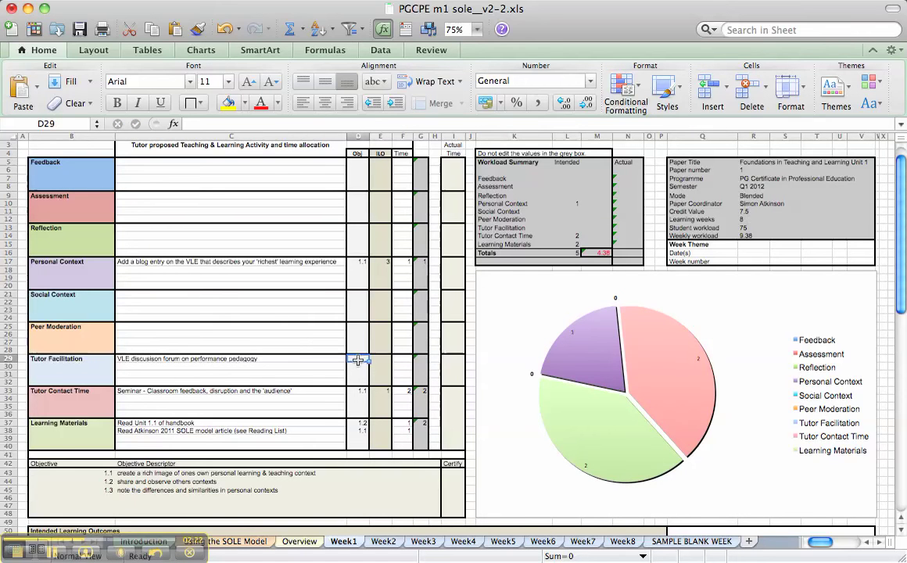
{"action": "type", "text": "1.2"}
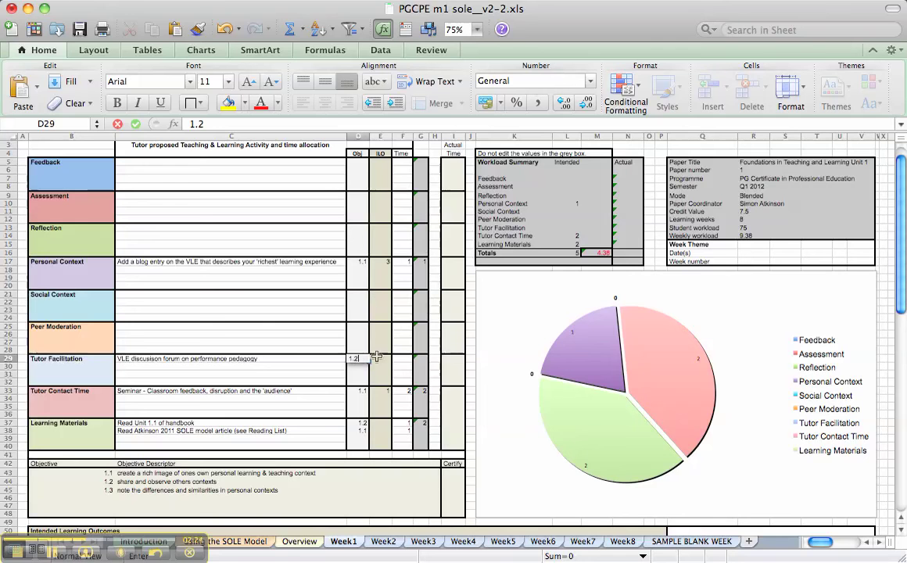
{"action": "left_click", "coordinate": [382, 358]}
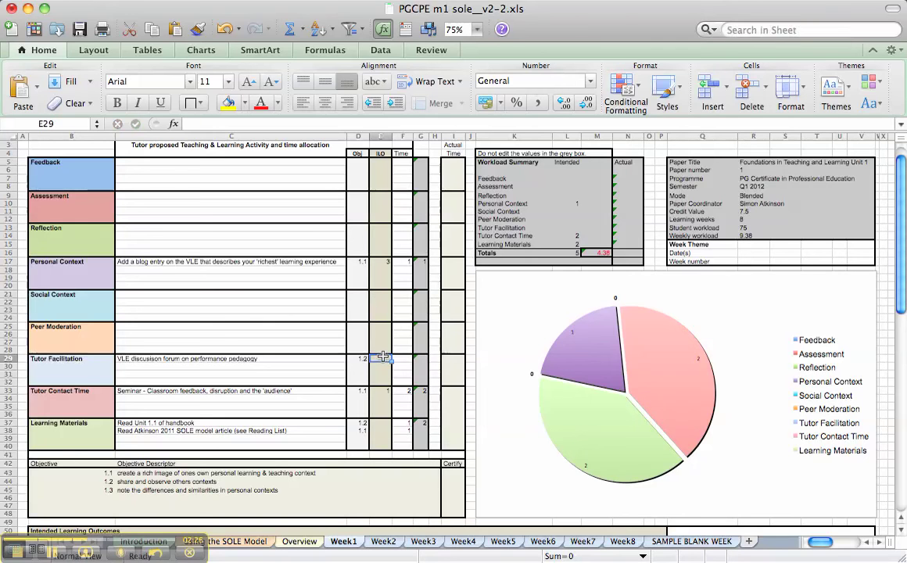
{"action": "type", "text": "2"}
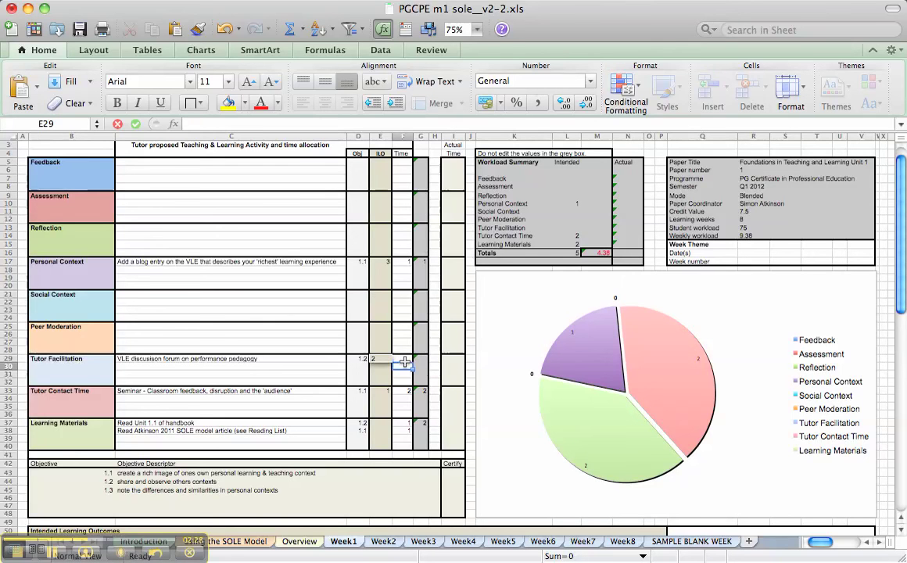
{"action": "left_click", "coordinate": [404, 361]}
{"action": "left_click", "coordinate": [403, 358]}
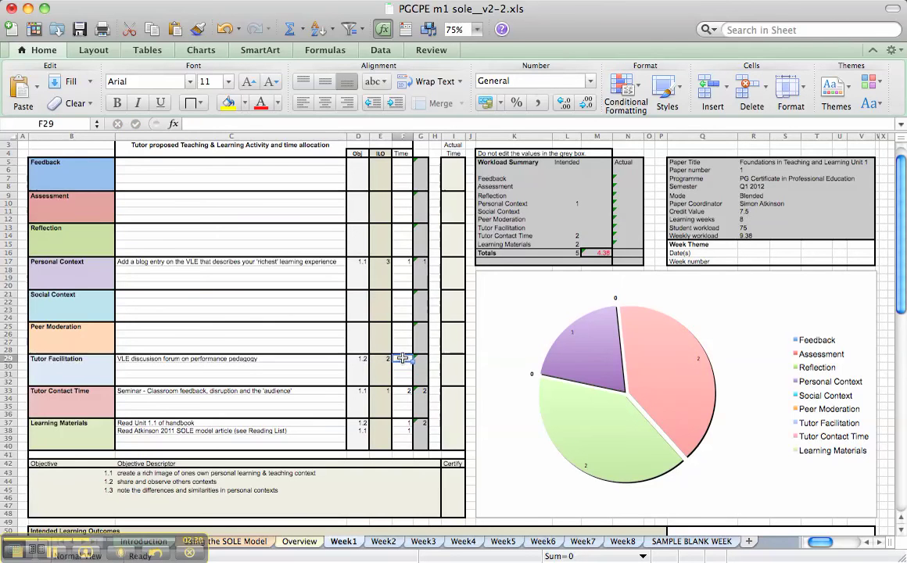
{"action": "type", "text": "0.5"}
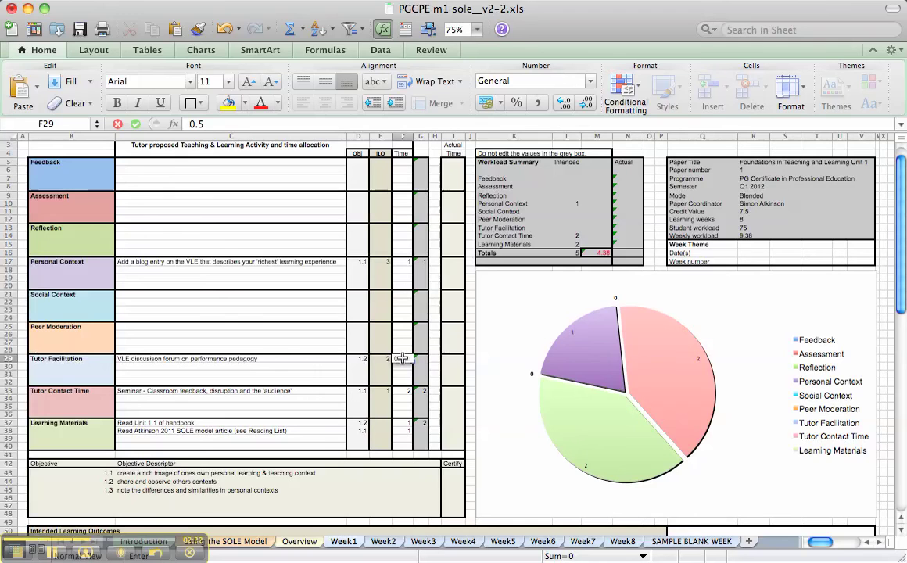
Enter "Read others Blog entries, comment on as many as you like looking for ideas" in Peer Moderation's C25 and "you can share with others" in C26
{"action": "left_click", "coordinate": [144, 328]}
{"action": "type", "text": "Re"}
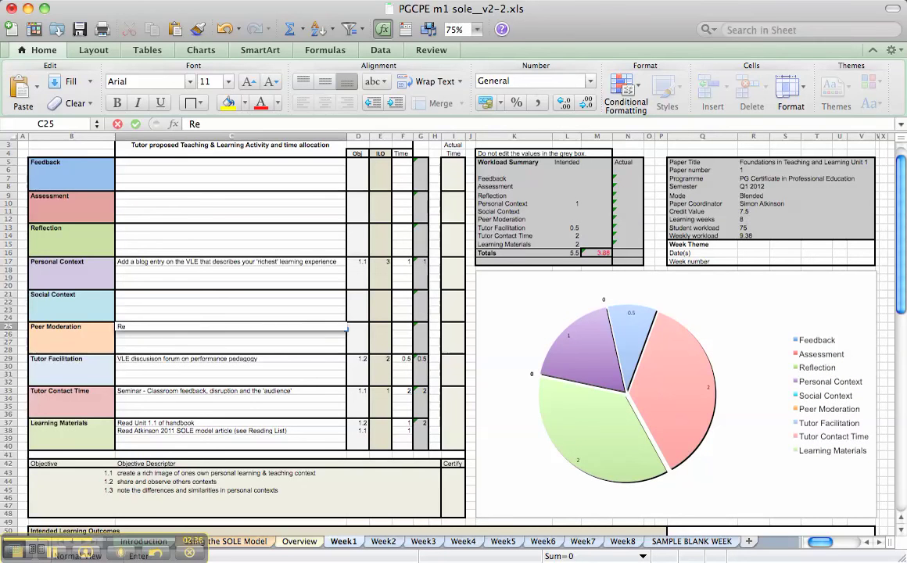
{"action": "type", "text": "ad others Blog e"}
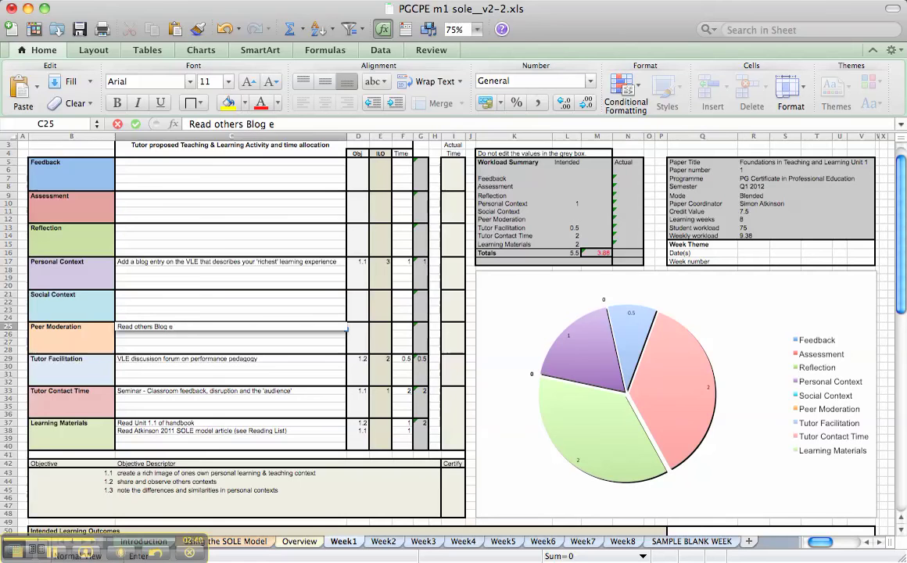
{"action": "type", "text": "ntries, comment on "}
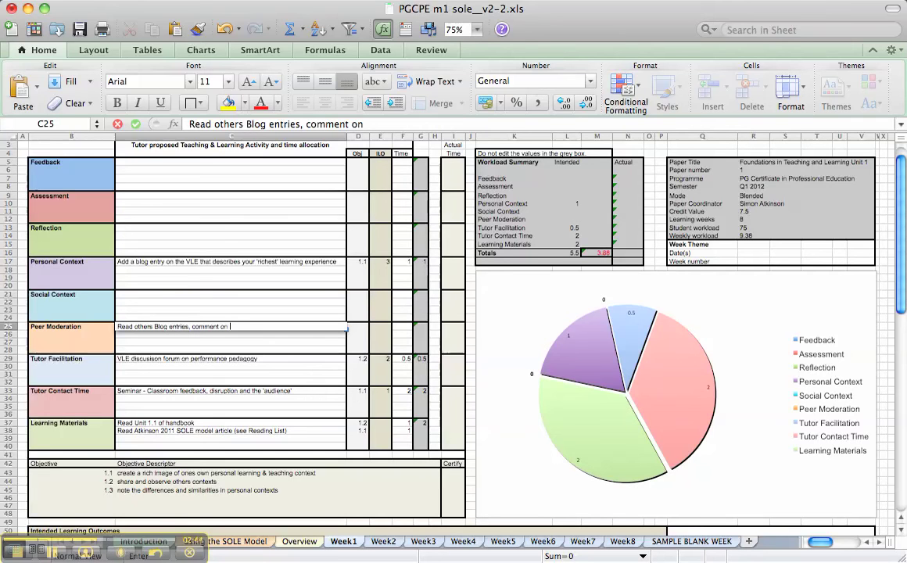
{"action": "type", "text": "as many as you like"}
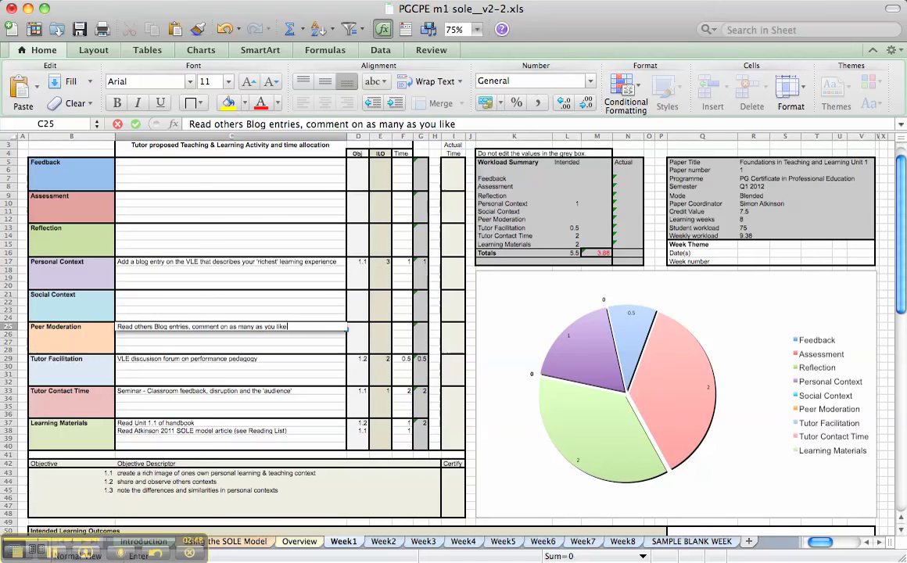
{"action": "type", "text": " looking for ideas"}
{"action": "key", "text": "Return"}
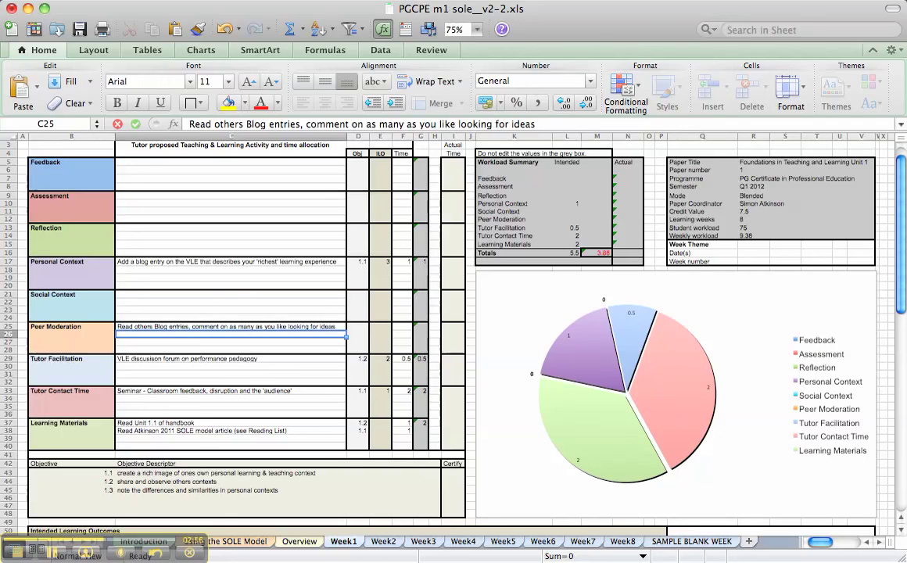
{"action": "type", "text": "you can"}
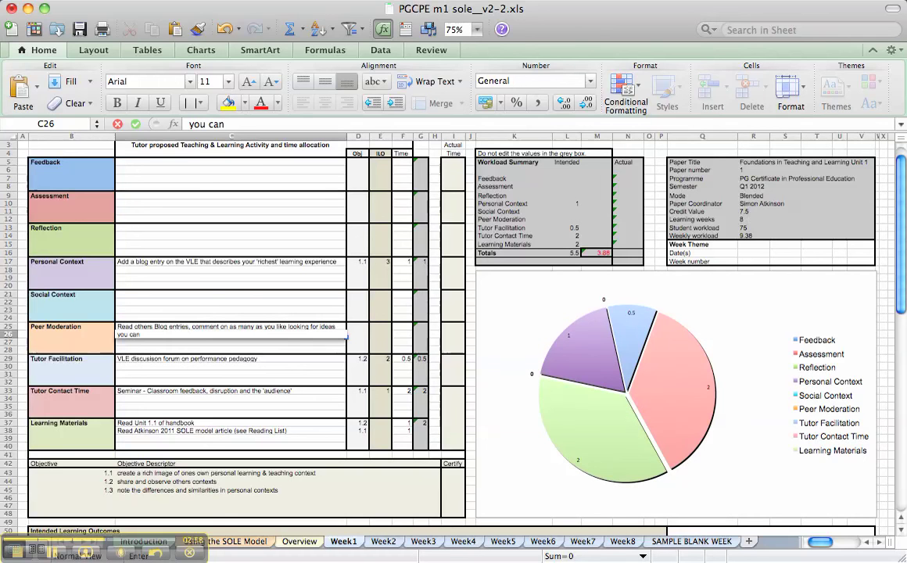
{"action": "type", "text": " share with others"}
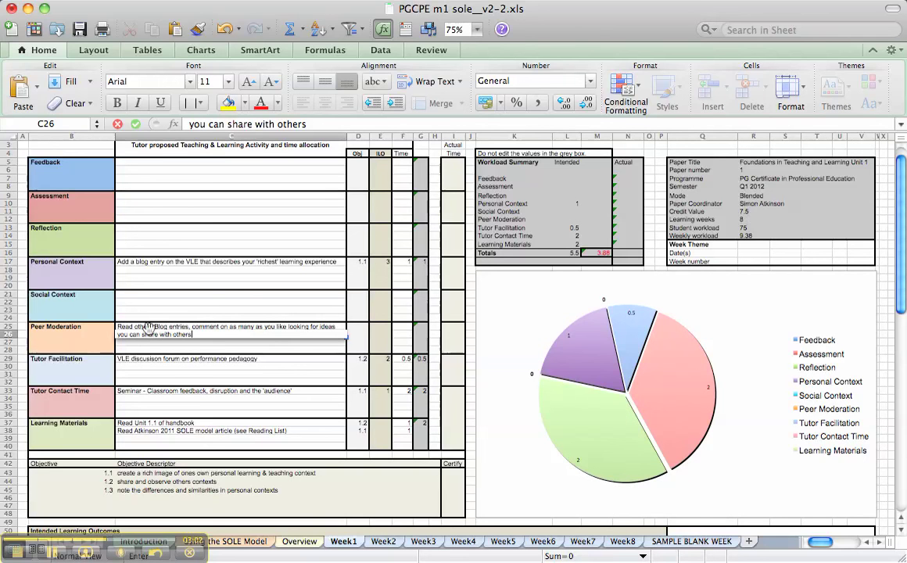
Set the Peer Moderation activity's objective to 1.2, its ILO to 2 and its time to 1
{"action": "left_click", "coordinate": [359, 329]}
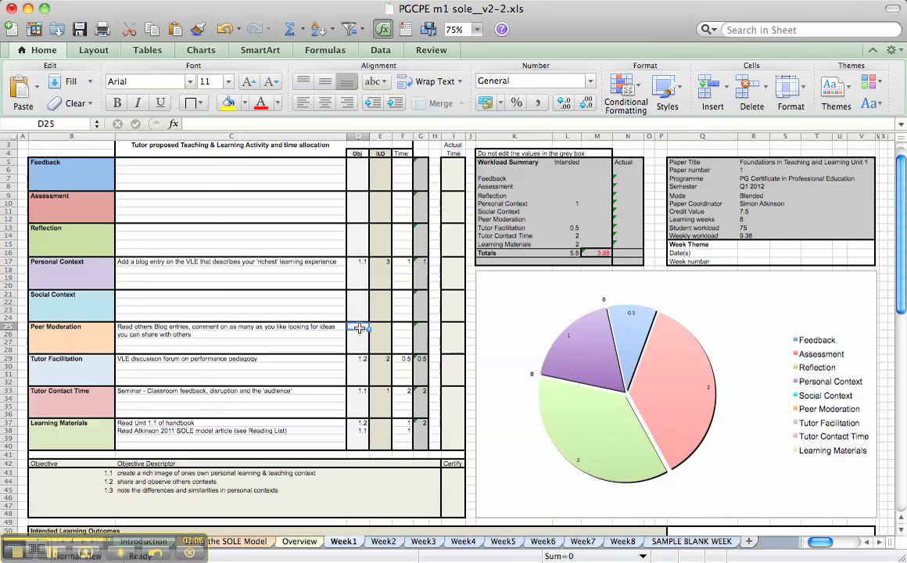
{"action": "type", "text": "1.2"}
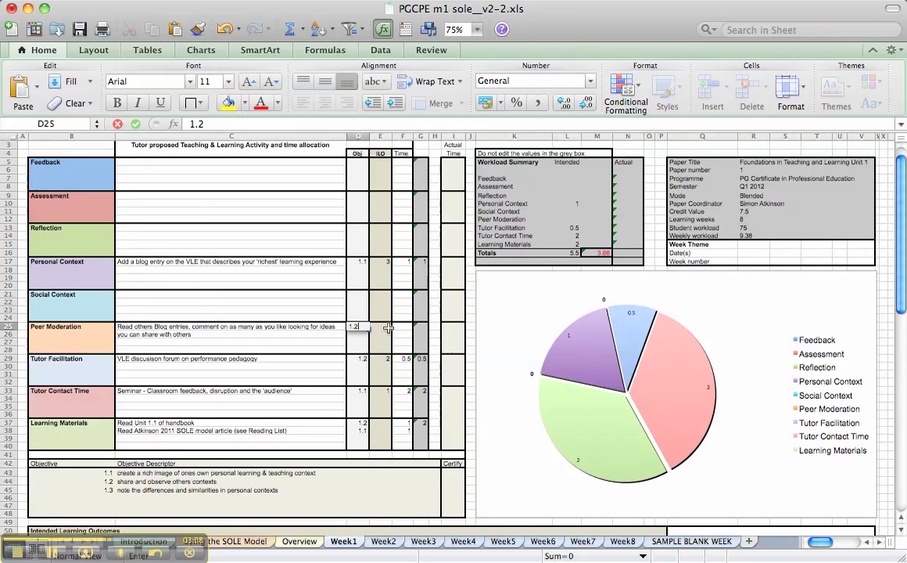
{"action": "left_click", "coordinate": [381, 328]}
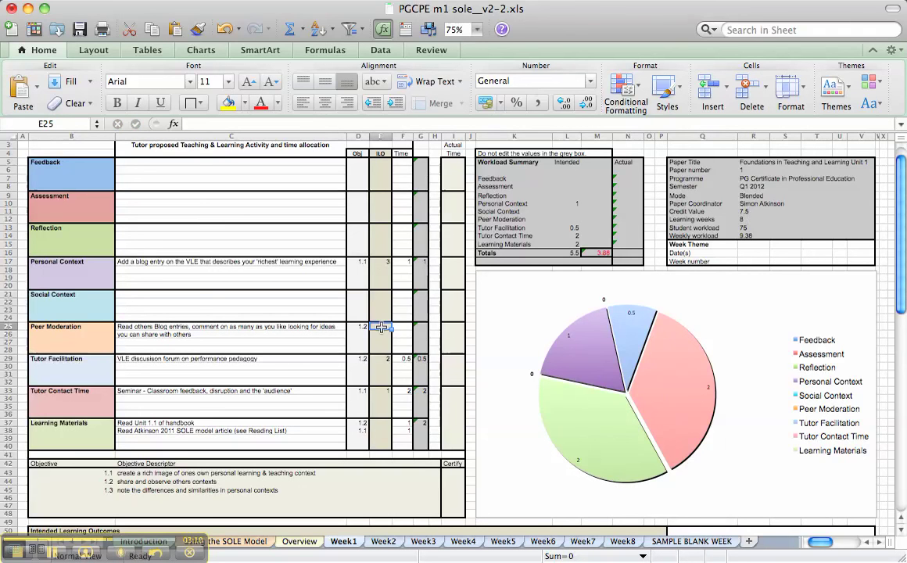
{"action": "type", "text": "1"}
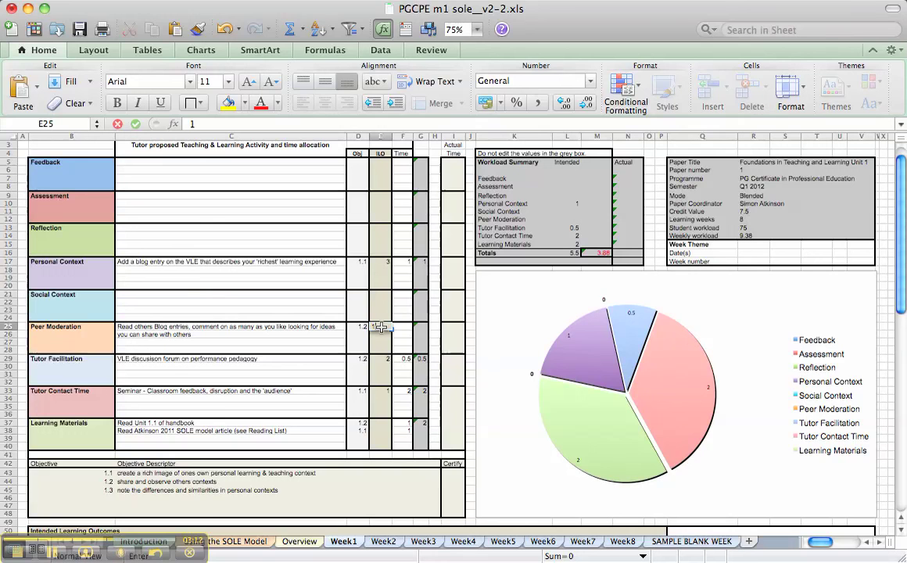
{"action": "key", "text": "BackSpace"}
{"action": "type", "text": "2"}
{"action": "left_click", "coordinate": [385, 327]}
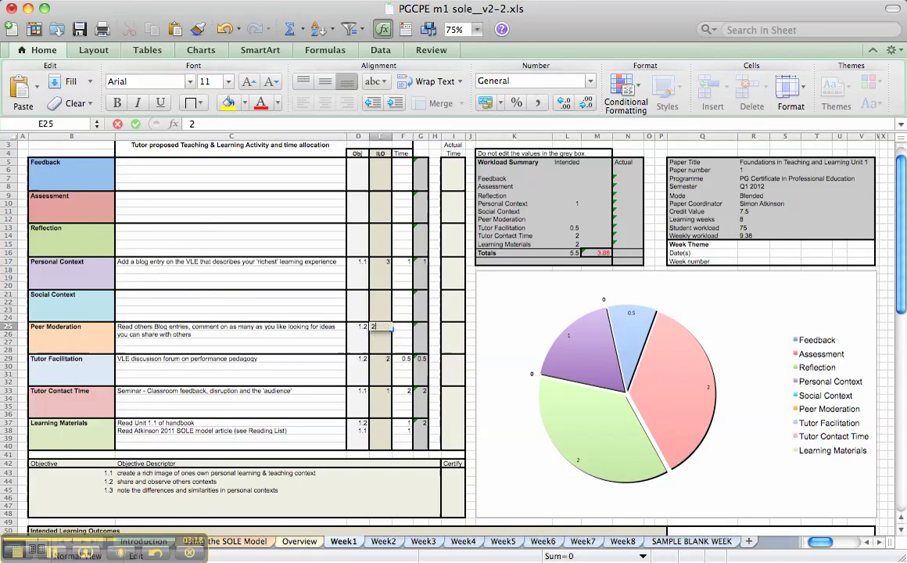
{"action": "left_click", "coordinate": [401, 325]}
{"action": "type", "text": "1"}
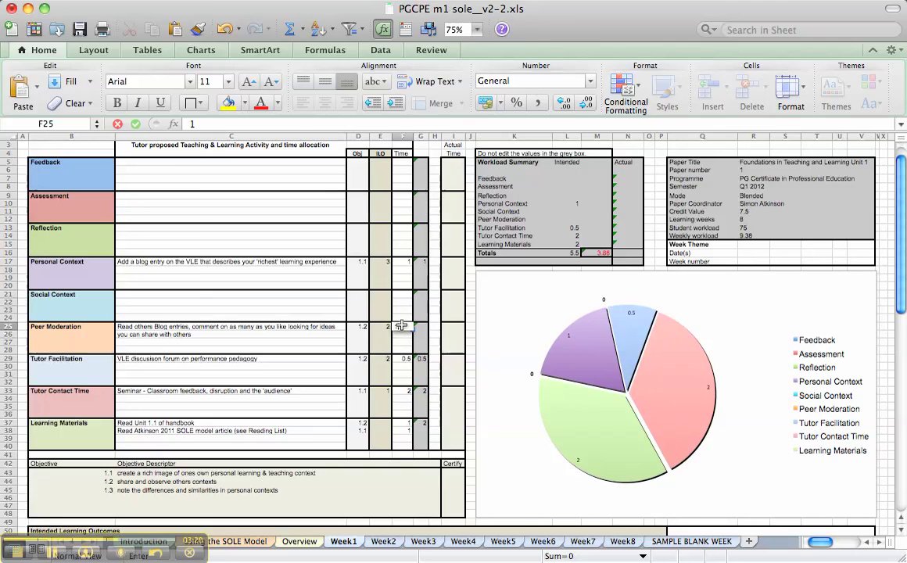
{"action": "key", "text": "Up"}
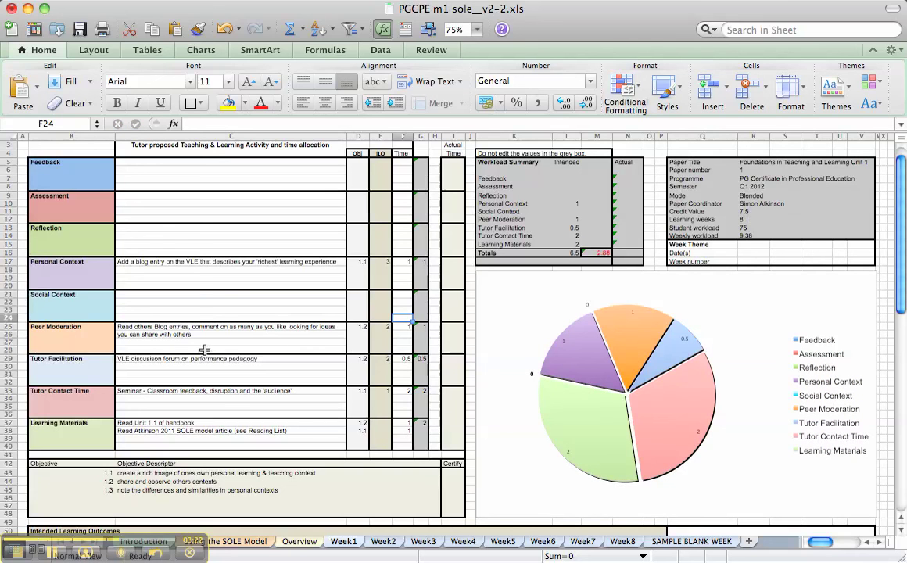
Enter "Ask a friend or colleague (not on this programme) for ther experience" as the first Social Context activity in C21
{"action": "left_click", "coordinate": [139, 296]}
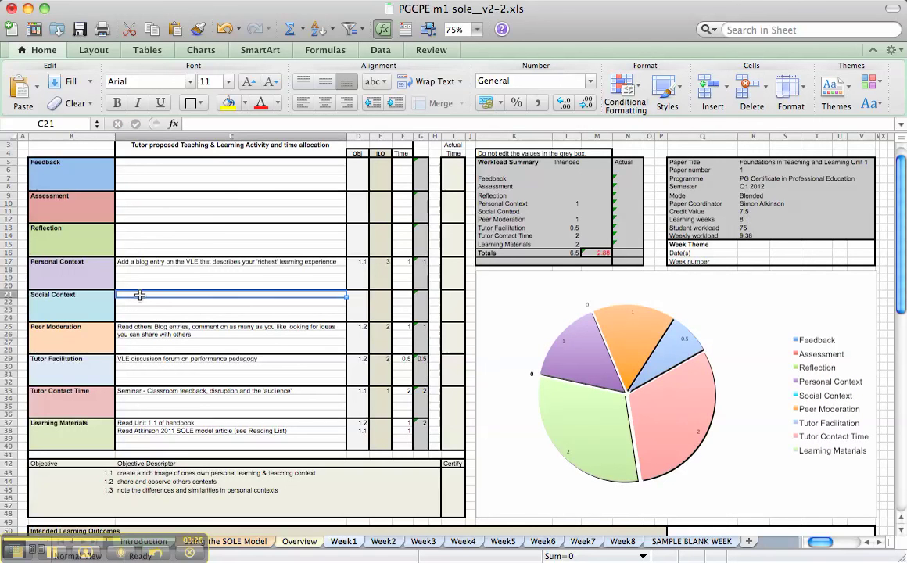
{"action": "type", "text": "Ask"}
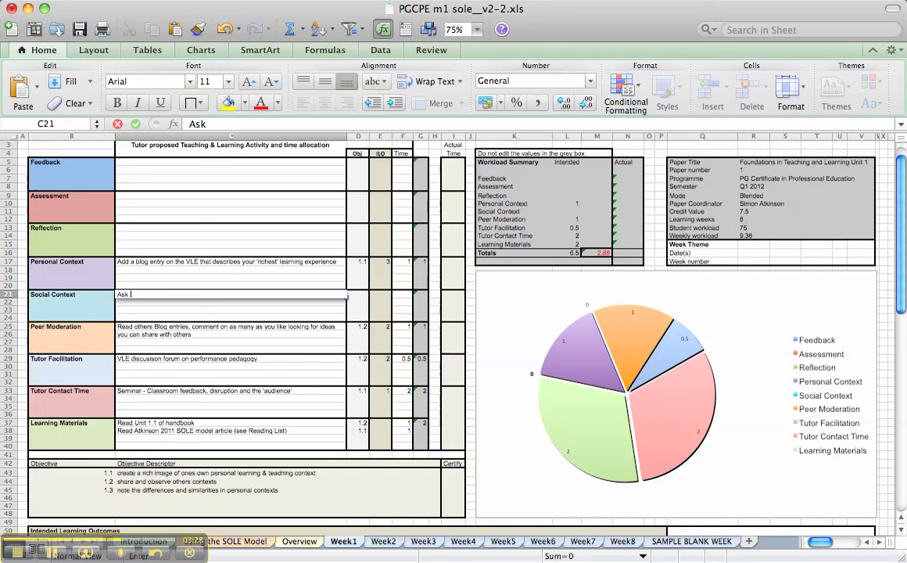
{"action": "type", "text": "a friend or colleague"}
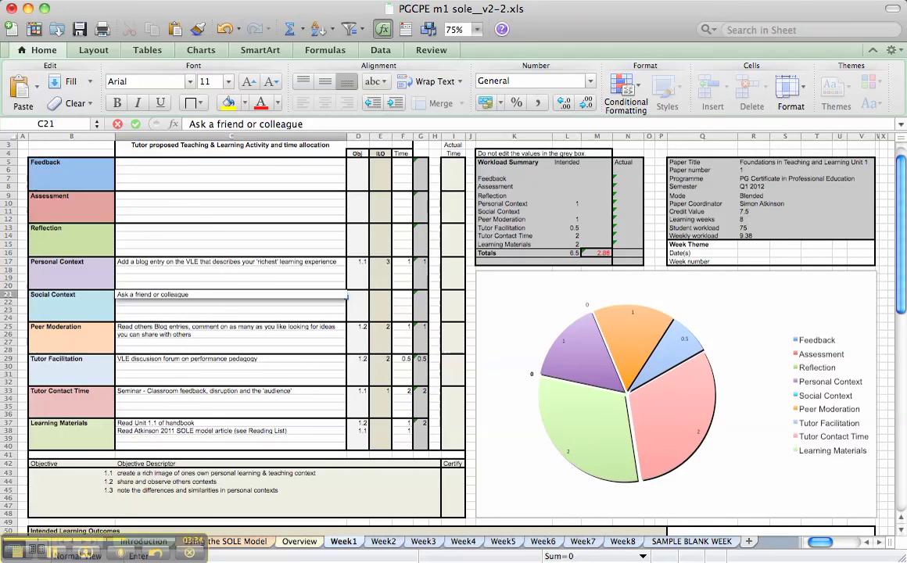
{"action": "type", "text": " (not on this programme"}
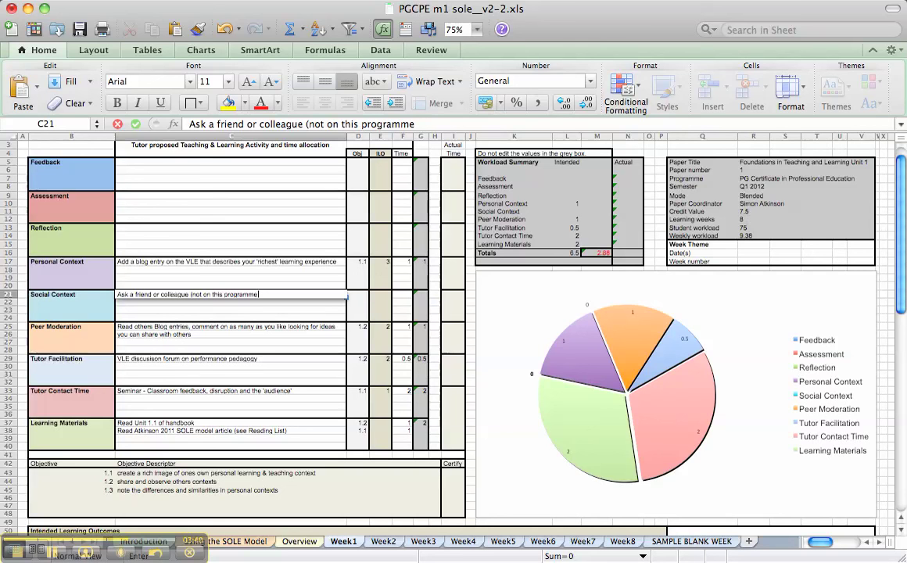
{"action": "type", "text": ") for ther experience"}
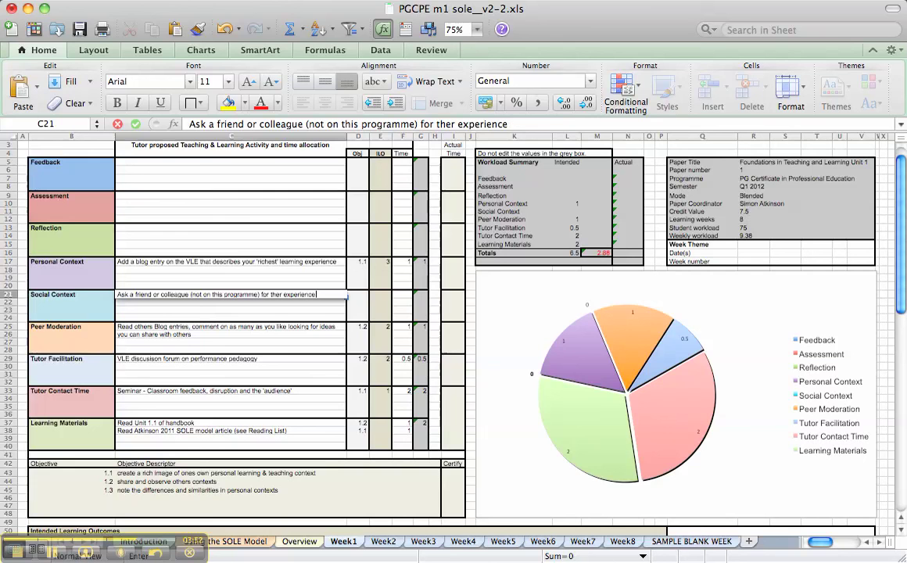
Set the Social Context activity's objective to 1.3, its ILO to 2 and its time to 0.5
{"action": "left_click", "coordinate": [356, 295]}
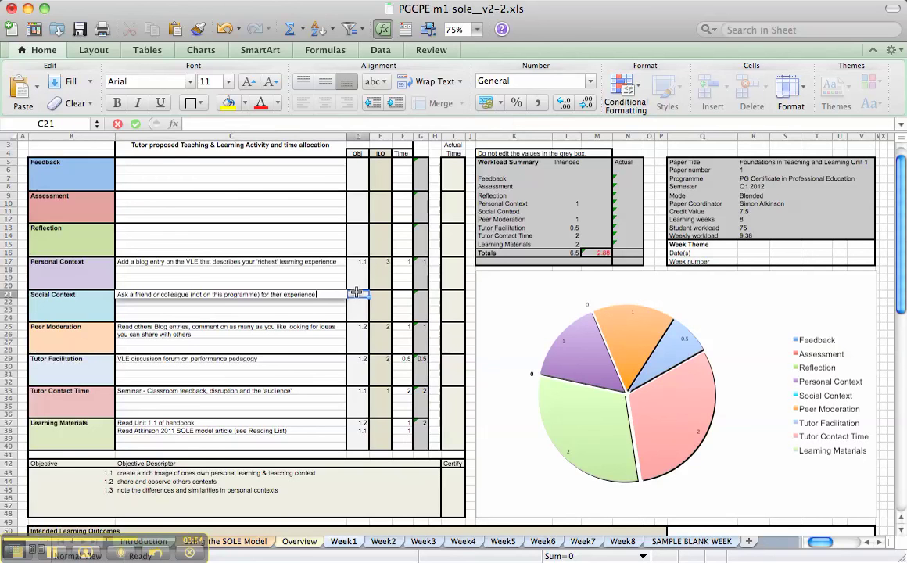
{"action": "type", "text": "1"}
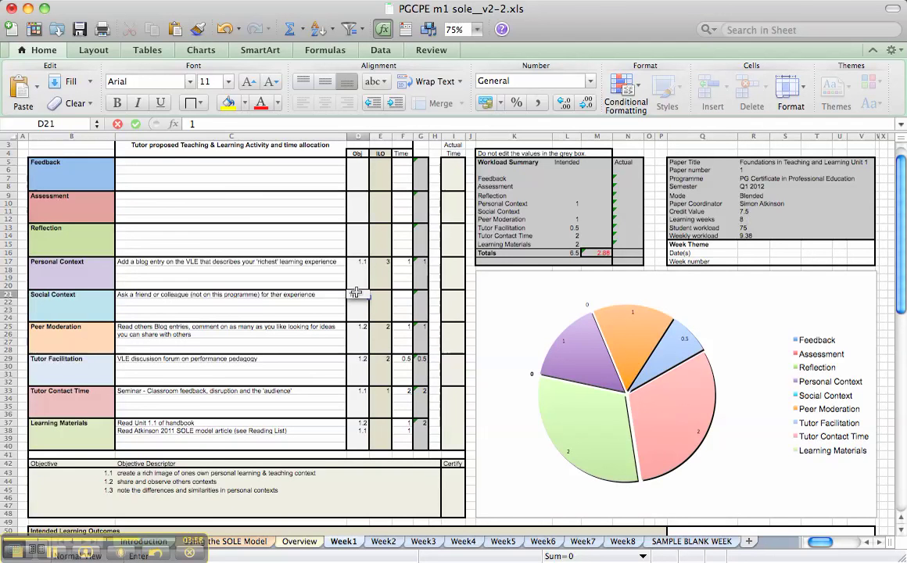
{"action": "type", "text": ".3"}
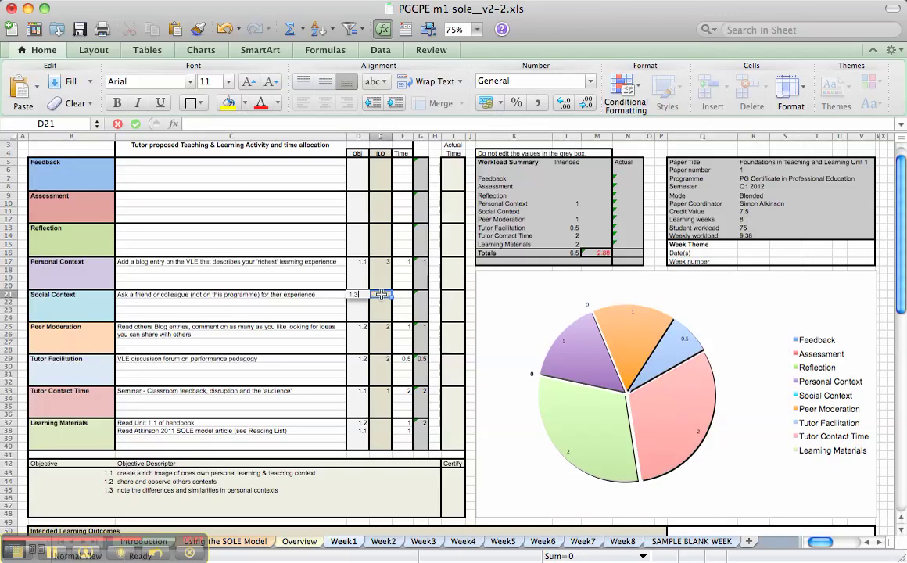
{"action": "left_click", "coordinate": [380, 294]}
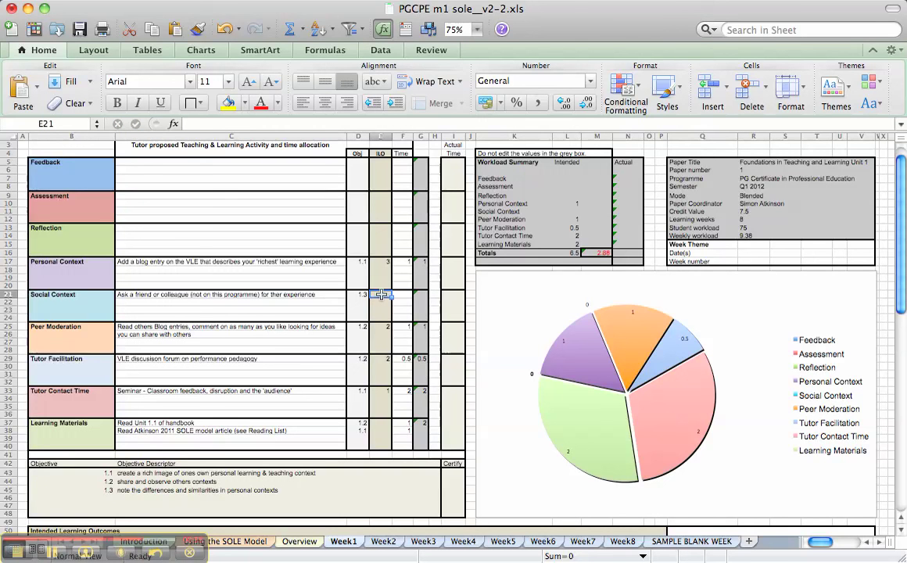
{"action": "type", "text": "2"}
{"action": "left_click", "coordinate": [404, 294]}
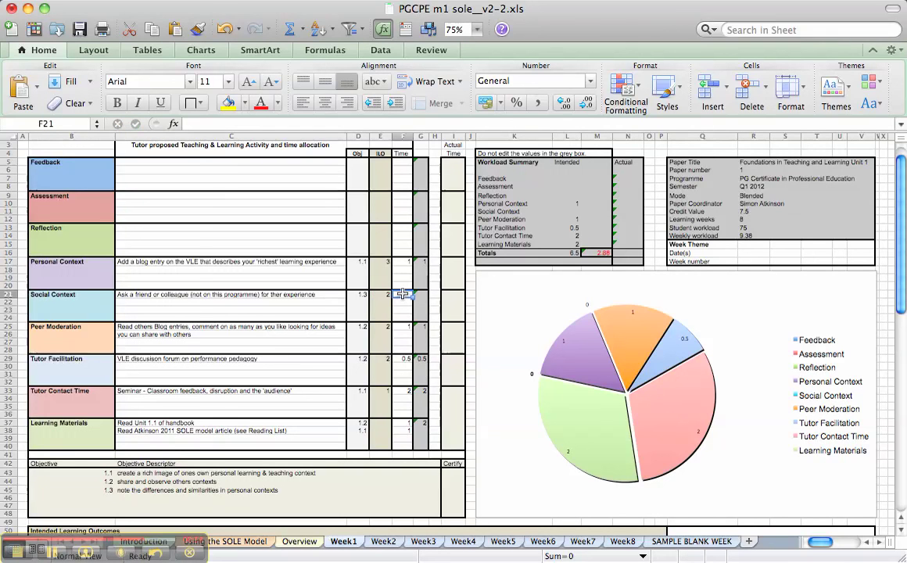
{"action": "type", "text": "0.5"}
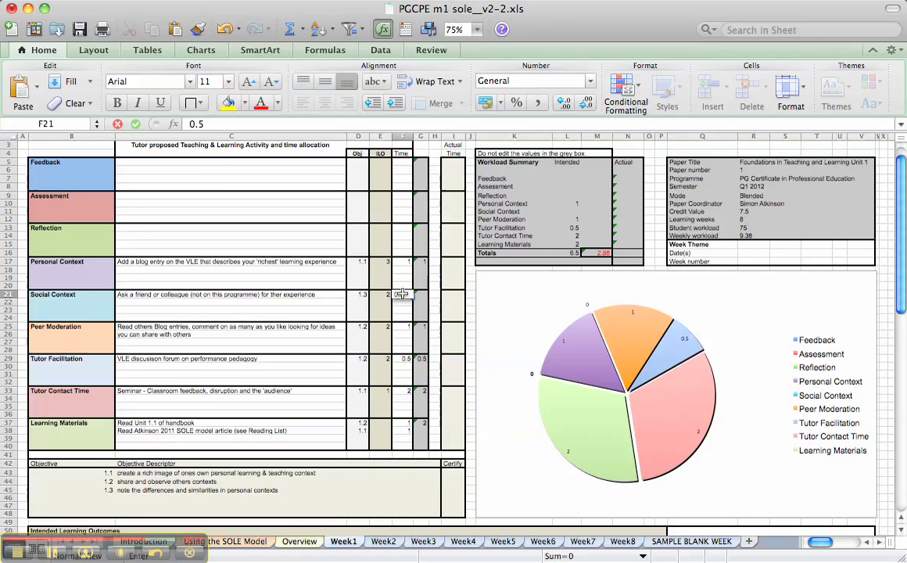
Enter "Make a journal entry" as the first Reflection activity in C13
{"action": "left_click", "coordinate": [141, 235]}
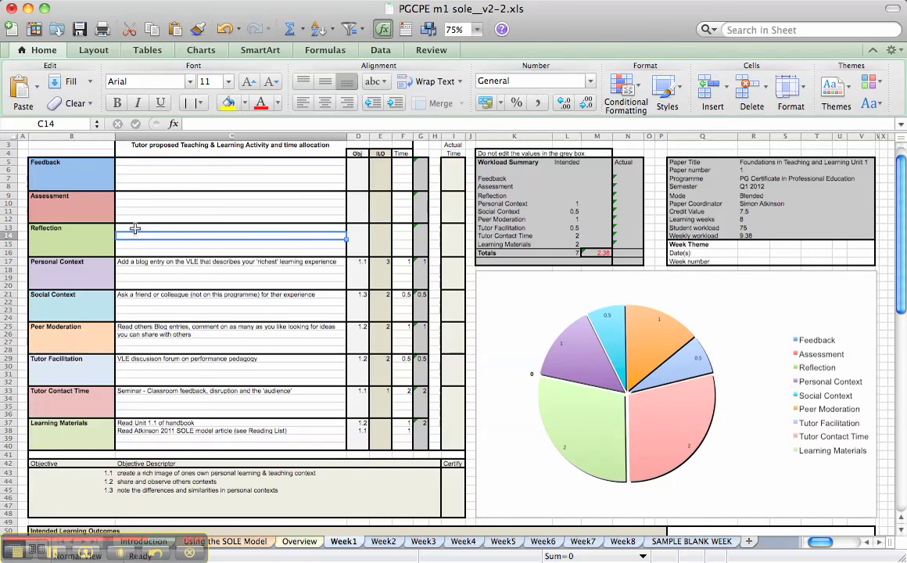
{"action": "left_click", "coordinate": [135, 229]}
{"action": "type", "text": "Make a"}
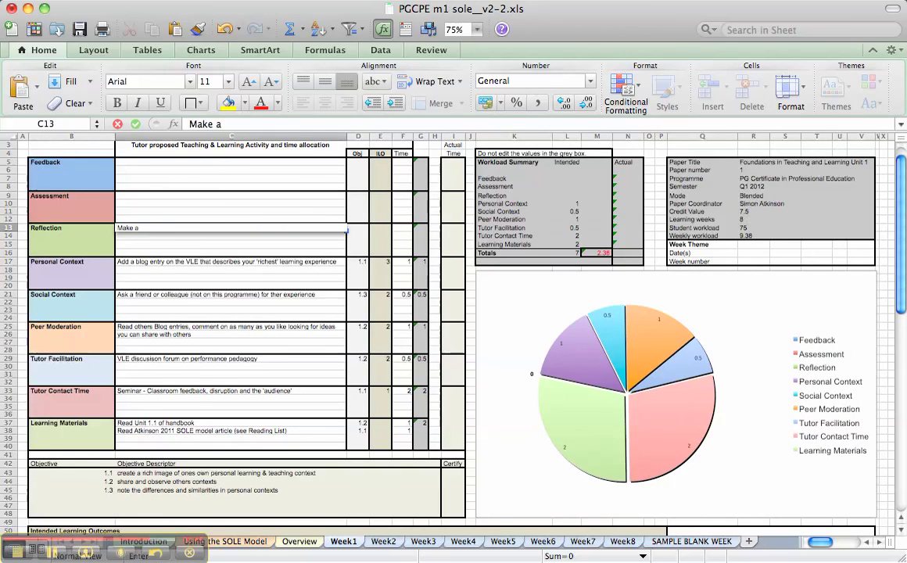
{"action": "type", "text": " journal entry"}
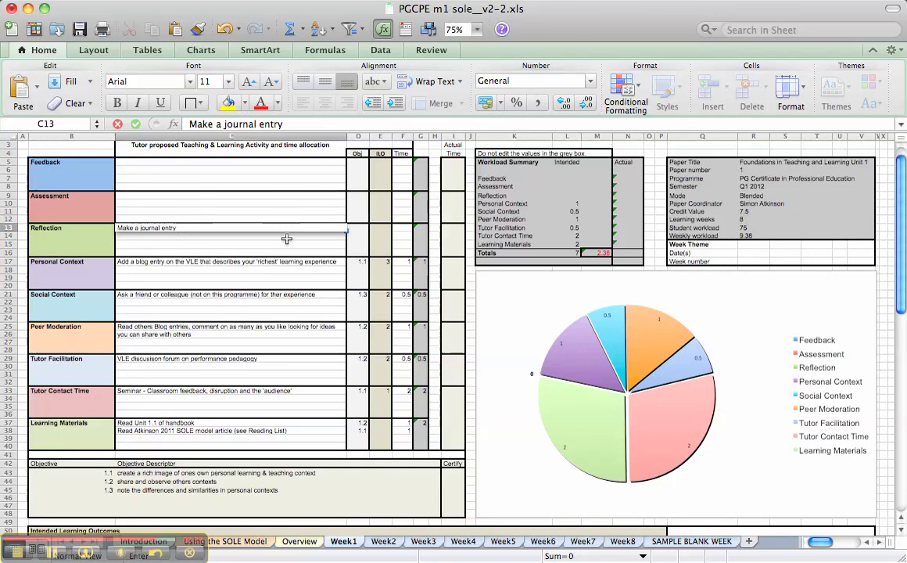
{"action": "left_click", "coordinate": [354, 228]}
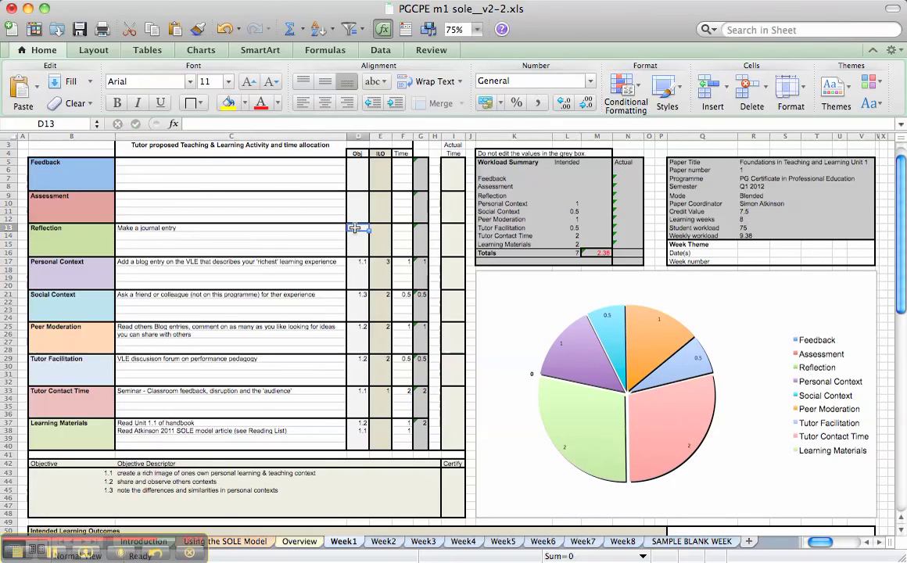
Set the Reflection activity's objective to 1.1, its ILO to 3 and its time to 1 in row 13
{"action": "type", "text": "33"}
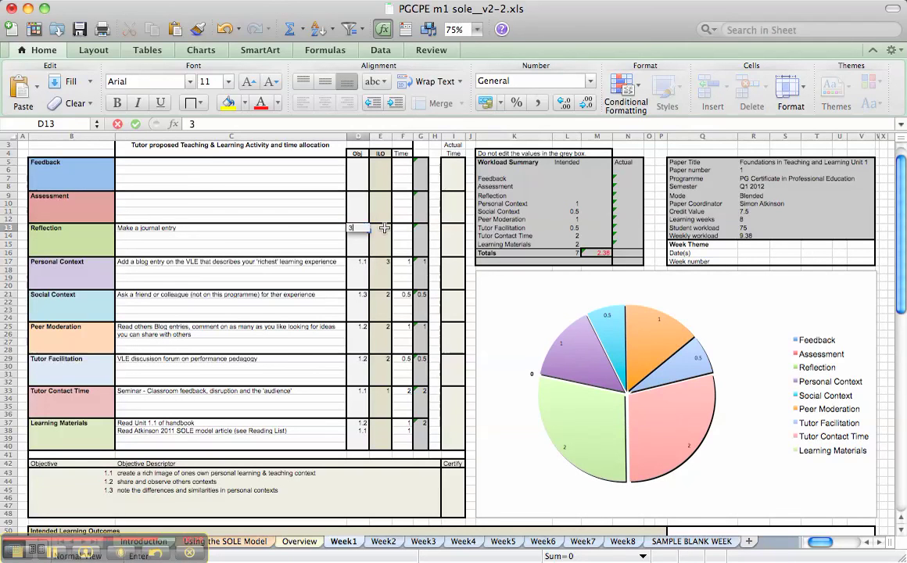
{"action": "key", "text": "BackSpace"}
{"action": "key", "text": "BackSpace"}
{"action": "type", "text": "1.1"}
{"action": "key", "text": "Tab"}
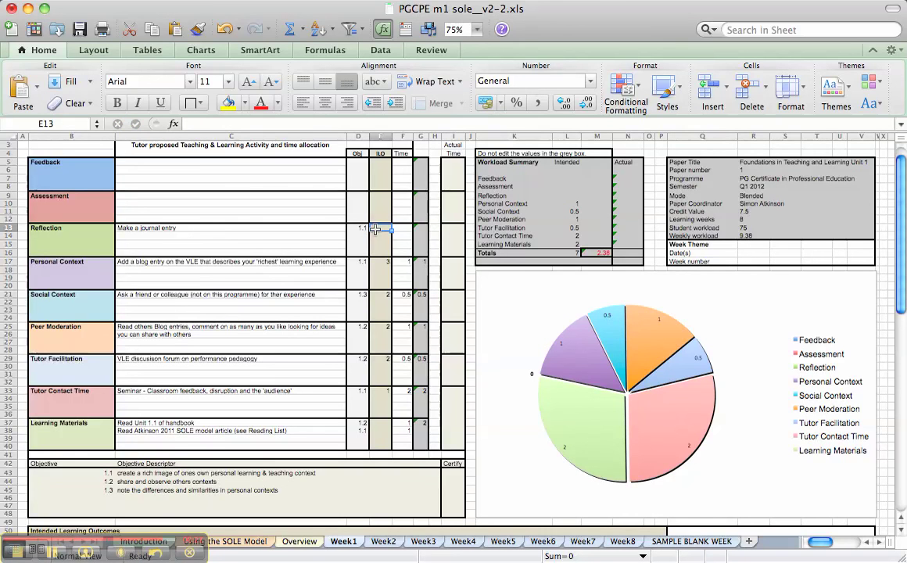
{"action": "type", "text": "3"}
{"action": "key", "text": "Tab"}
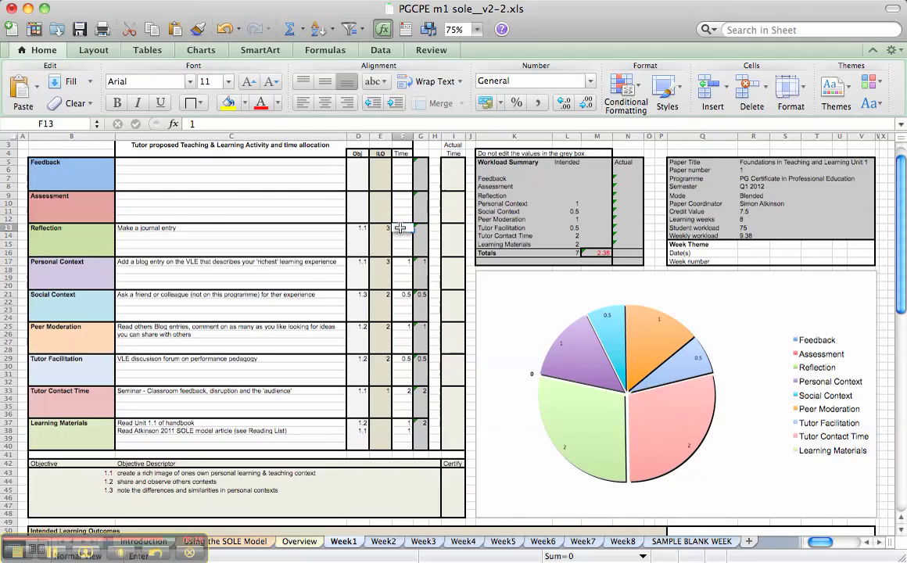
{"action": "type", "text": "1"}
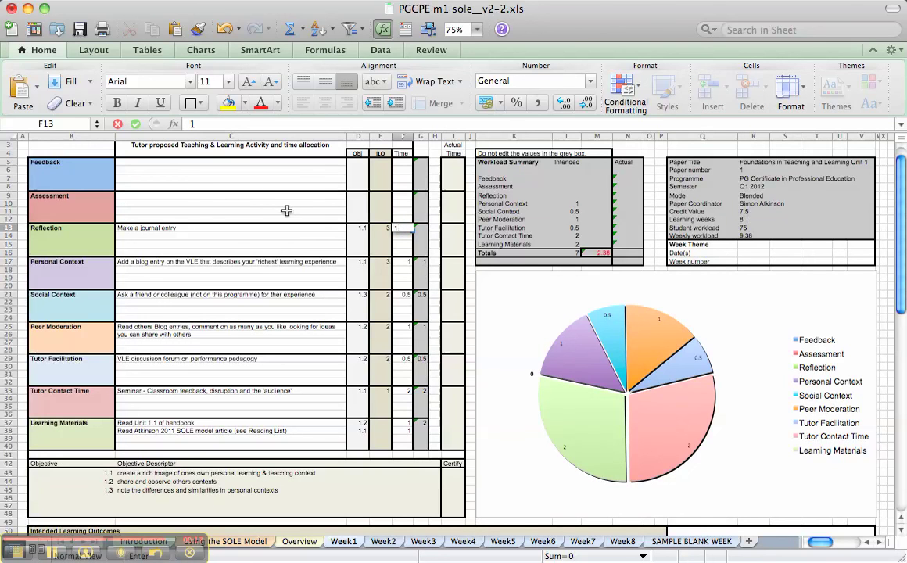
Enter "None" as the Assessment activity in C9 and set its time to 0 in F9
{"action": "left_click", "coordinate": [169, 197]}
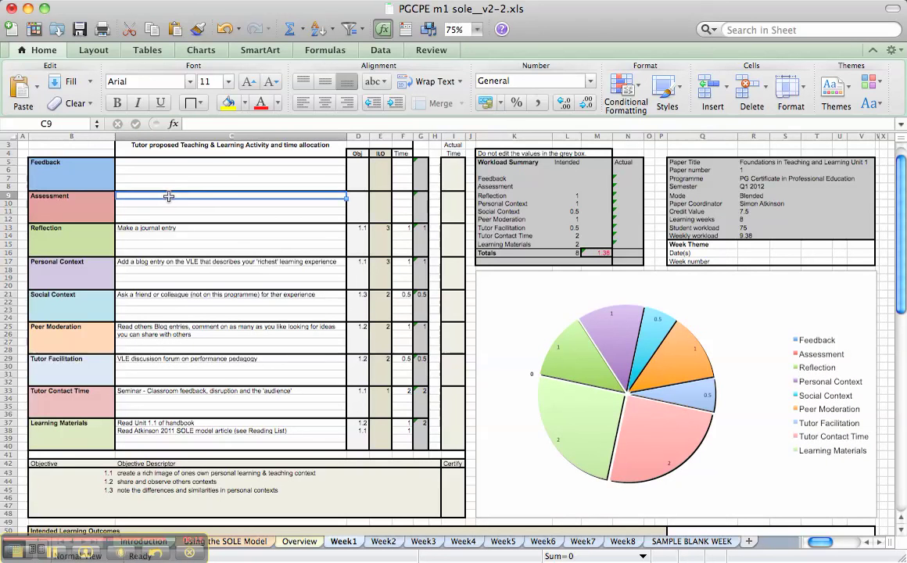
{"action": "type", "text": "None"}
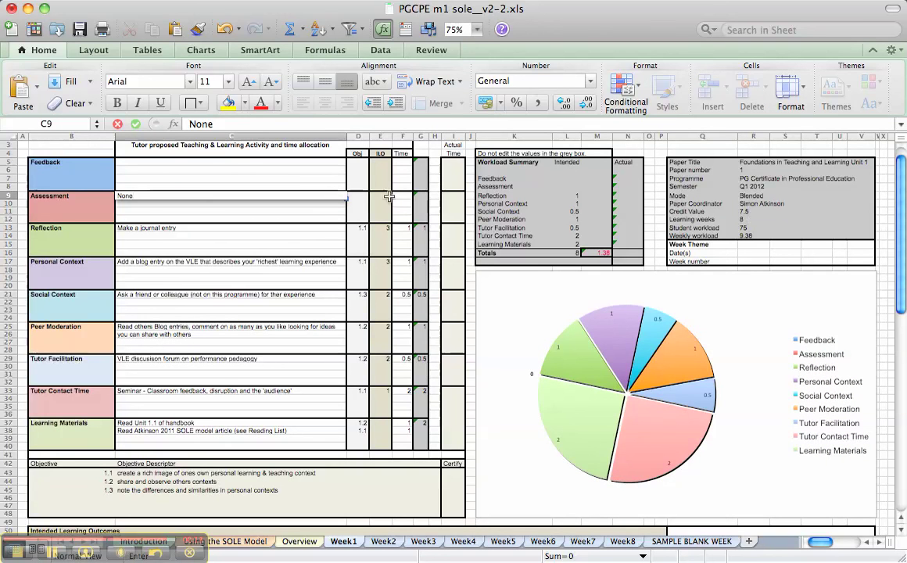
{"action": "left_click", "coordinate": [402, 196]}
{"action": "type", "text": "0"}
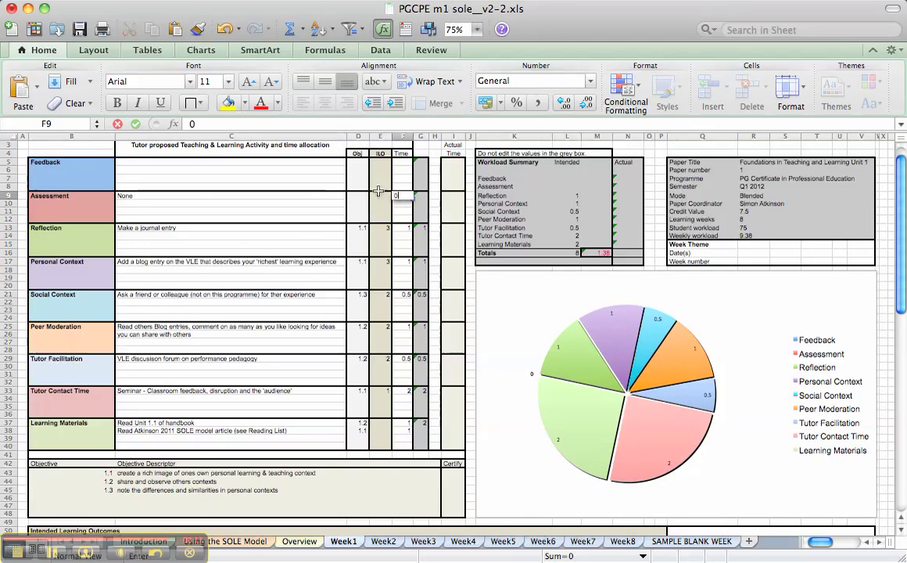
Enter "Read others comments on your blog" as the first Feedback activity in C5
{"action": "left_click", "coordinate": [152, 165]}
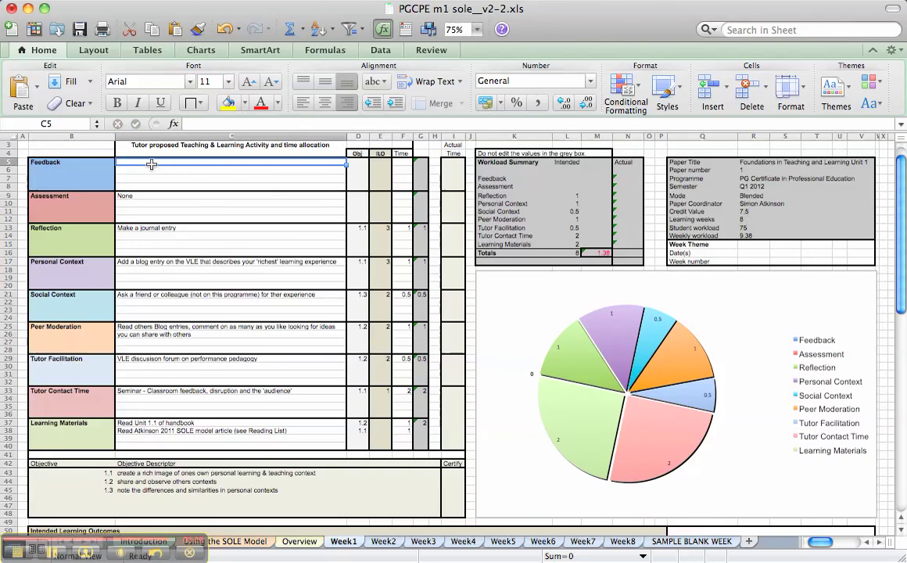
{"action": "type", "text": "Rea"}
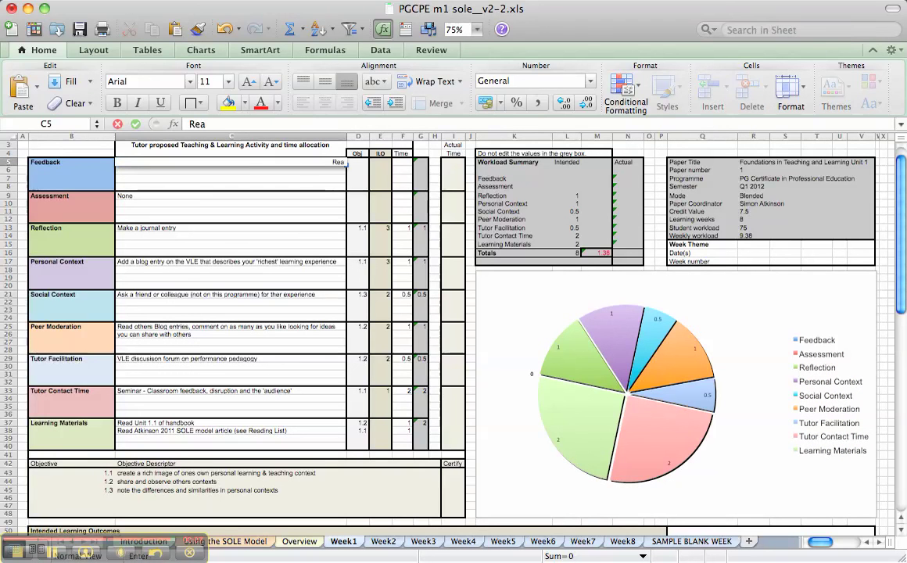
{"action": "type", "text": "d others comments on"}
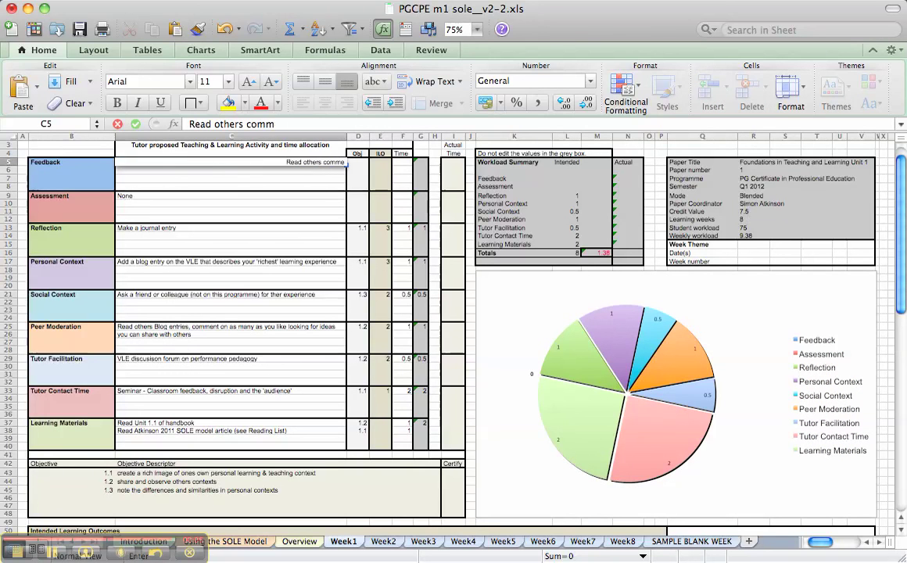
{"action": "type", "text": " your blog"}
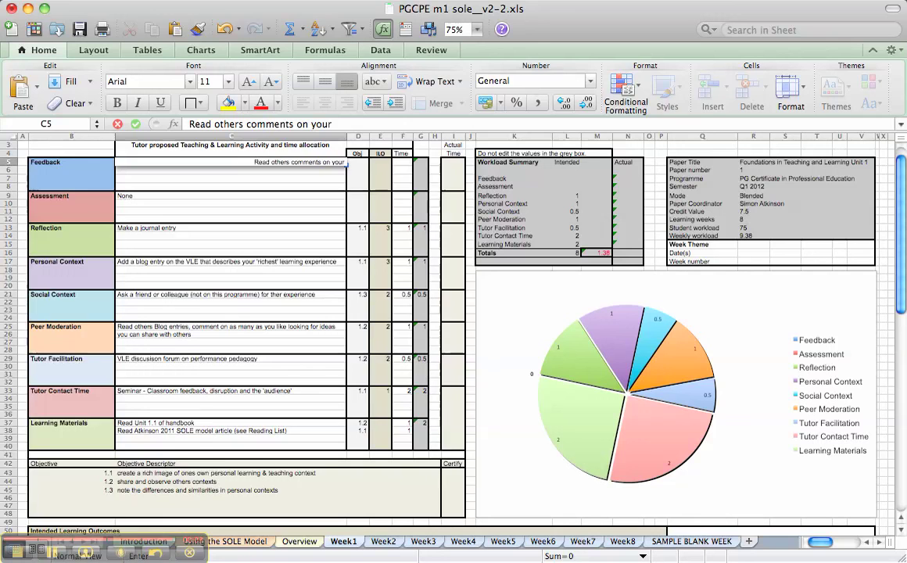